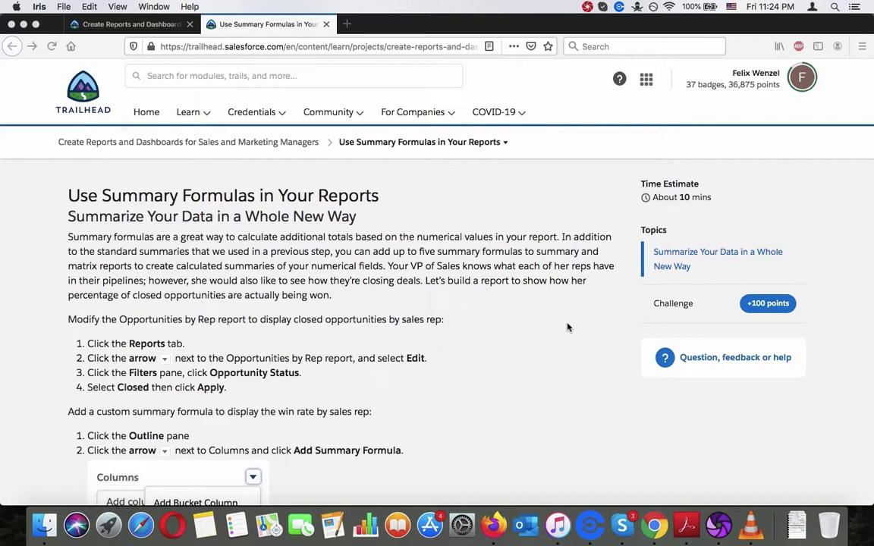
- Scroll through the summary formula steps down to the Verify Step box with the playground Launch option
scroll(567, 328, "down", 3)
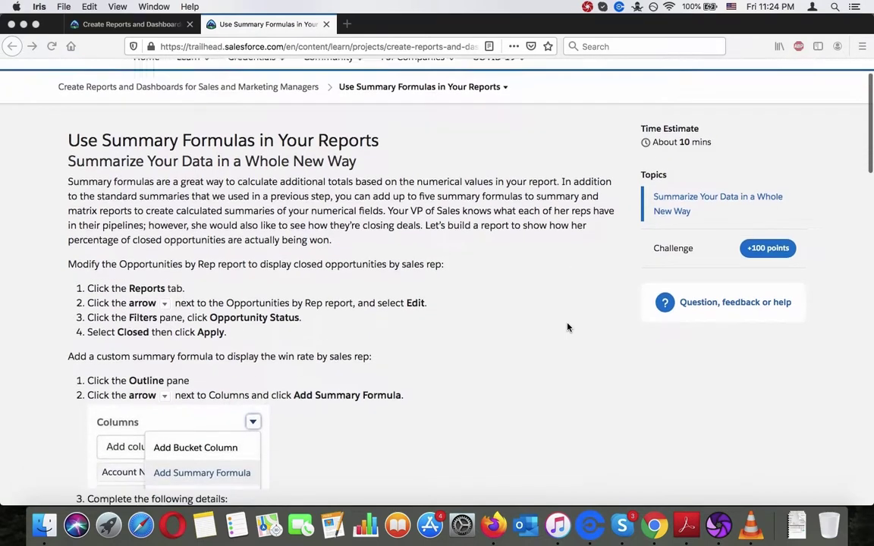
scroll(568, 328, "down", 15)
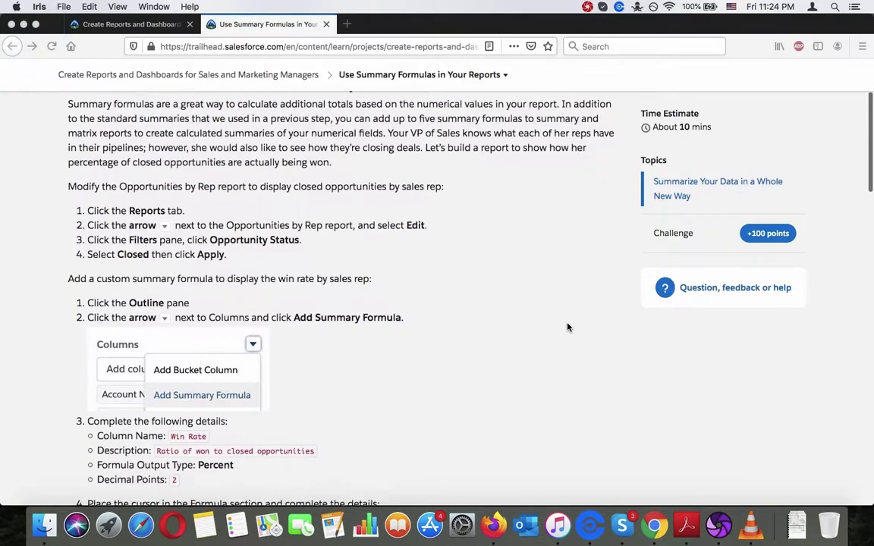
scroll(568, 328, "down", 10)
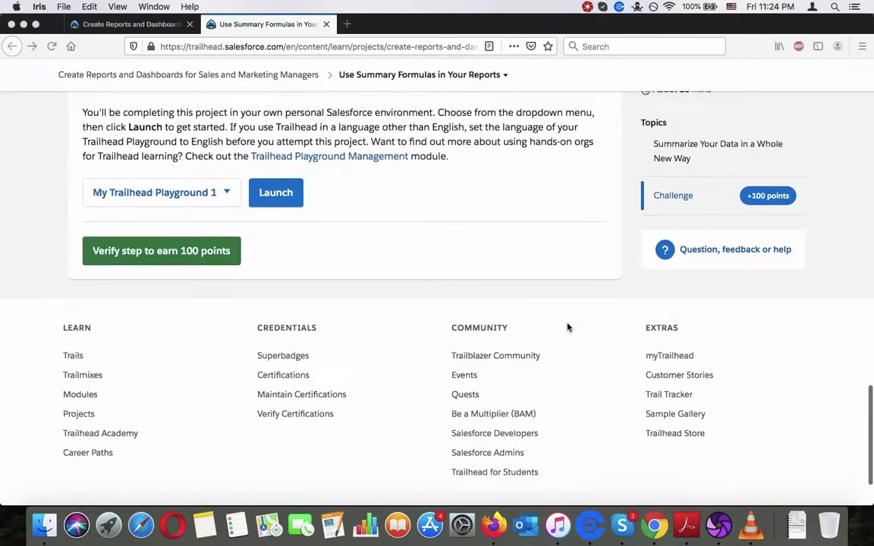
scroll(568, 328, "up", 2)
- Launch My Trailhead Playground 1 and show its Reports list, allowing site notifications
left_click(267, 283)
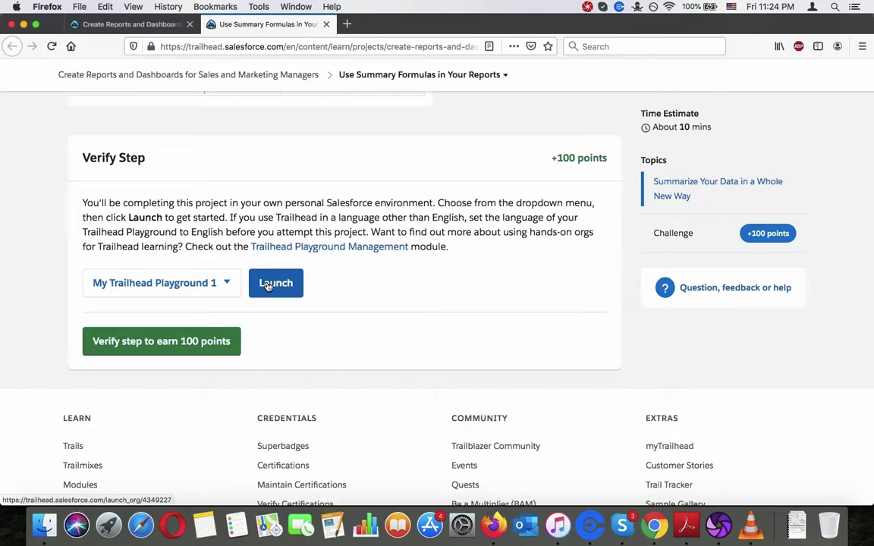
left_click(268, 25)
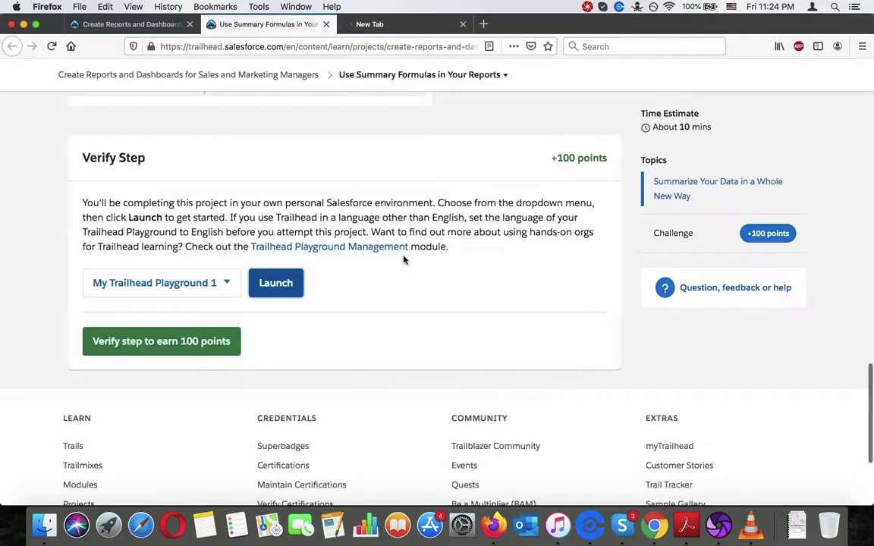
scroll(404, 256, "up", 20)
scroll(405, 255, "down", 4)
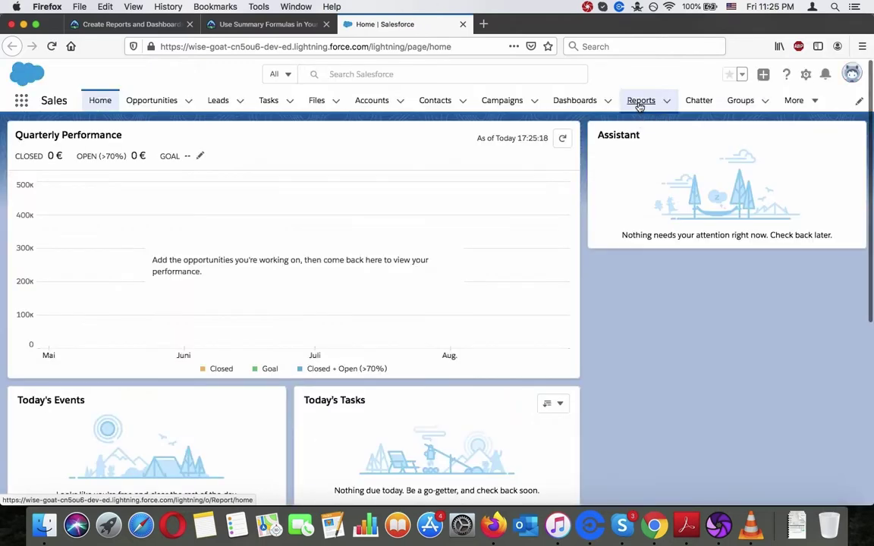
left_click(640, 103)
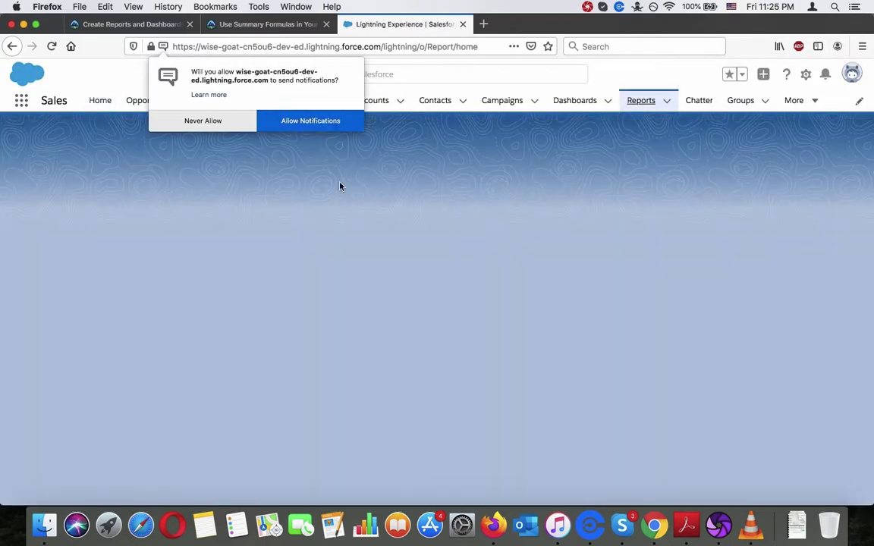
left_click(325, 127)
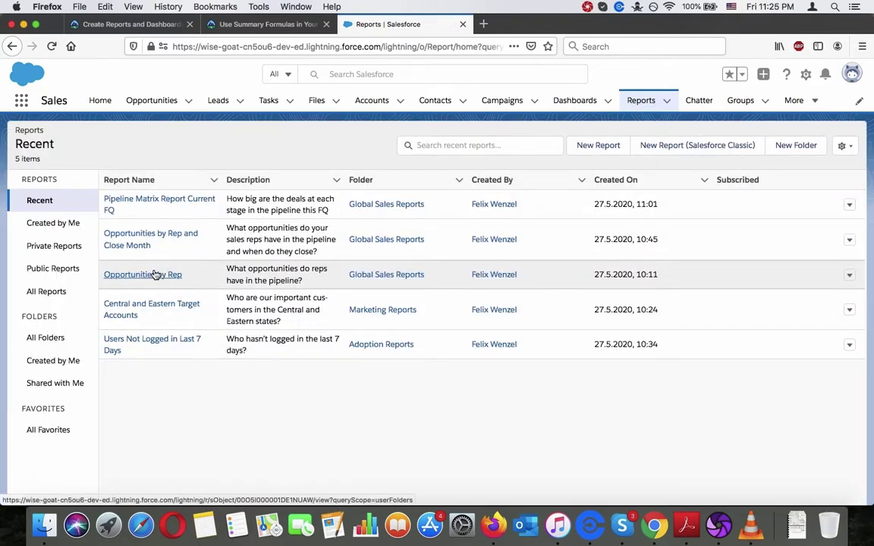
left_click(850, 275)
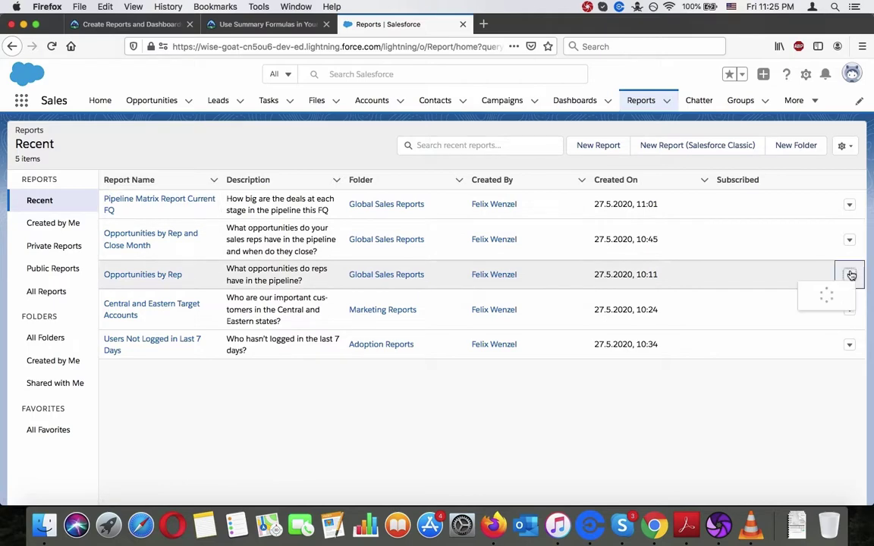
- Open Opportunities by Rep in the report builder through its row Edit action
left_click(268, 24)
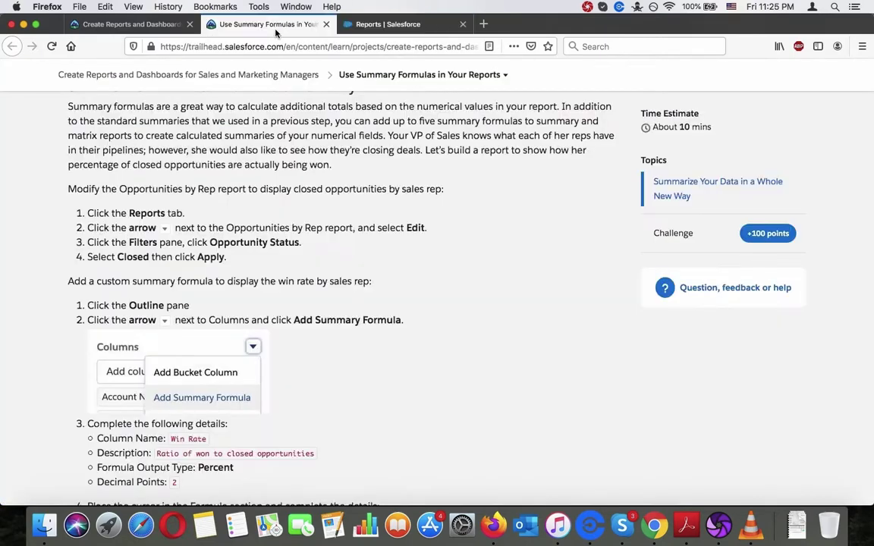
left_click(415, 23)
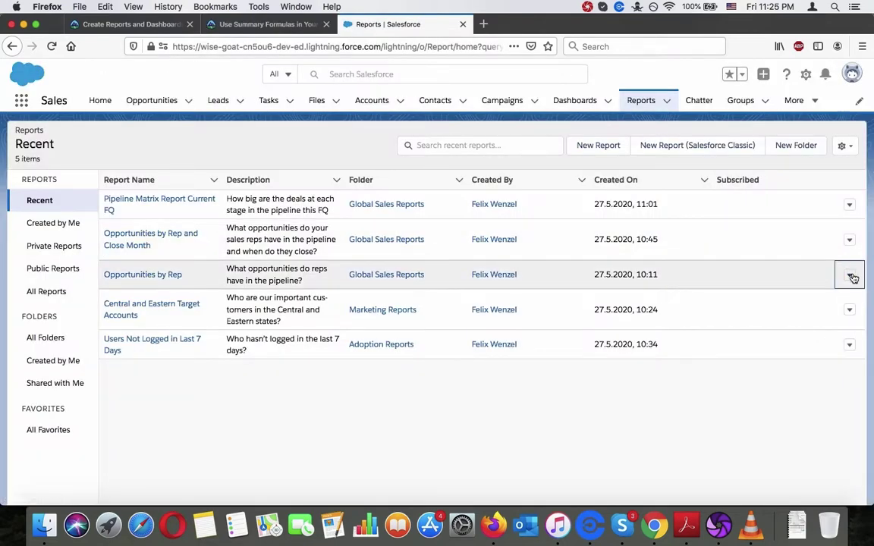
left_click(850, 276)
left_click(825, 295)
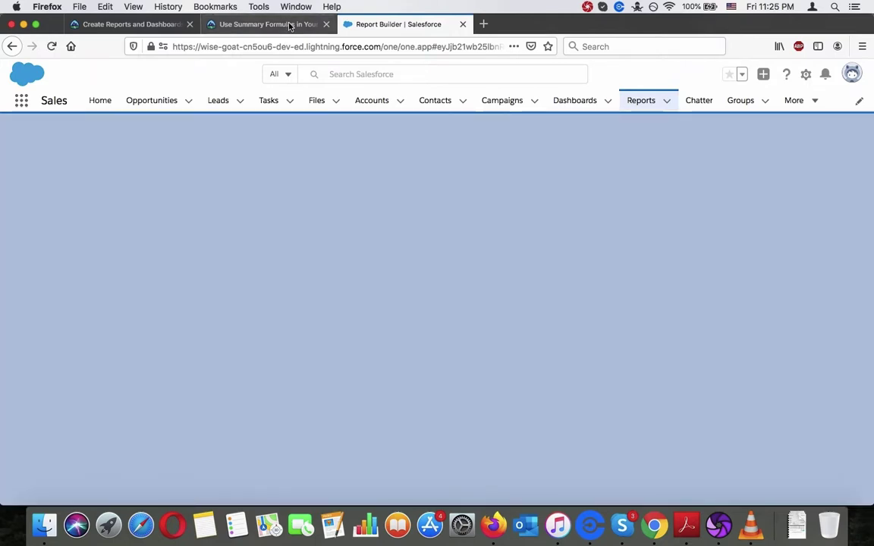
left_click(266, 25)
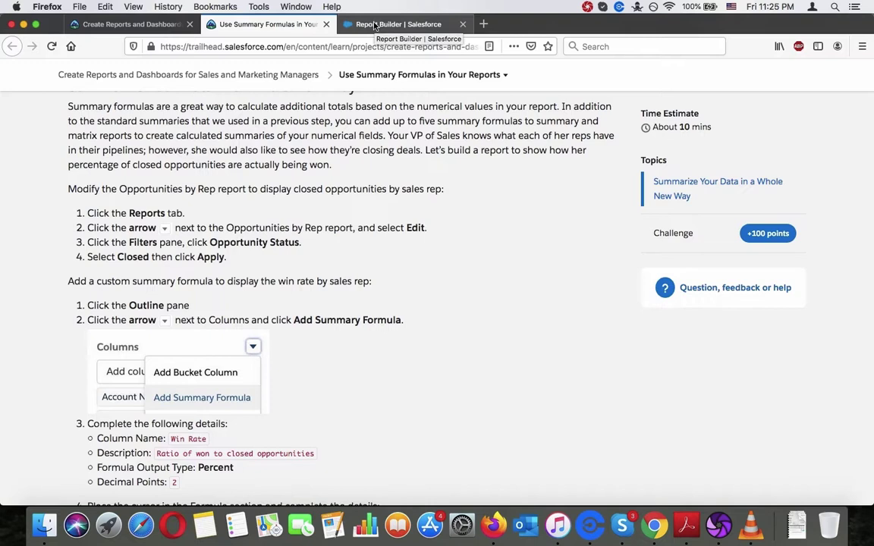
left_click(374, 25)
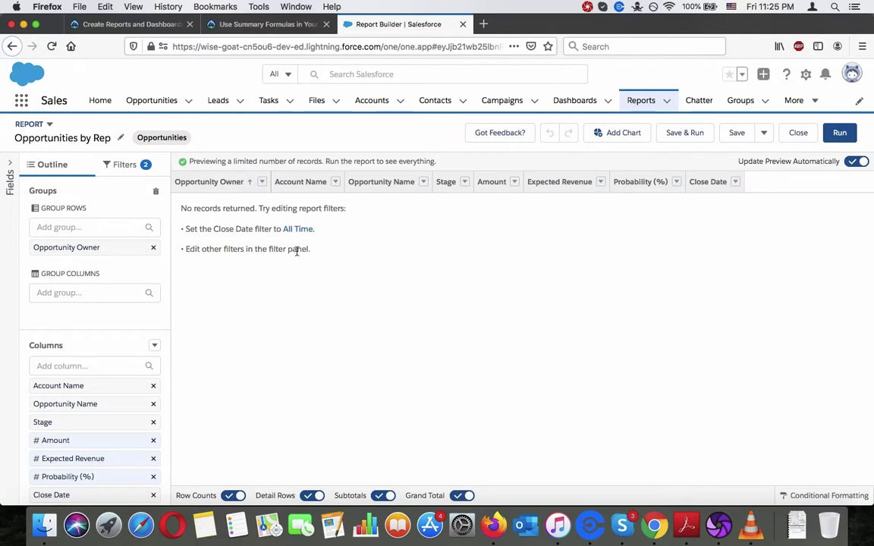
- Set the Opportunity Status filter to Closed and apply it
left_click(106, 169)
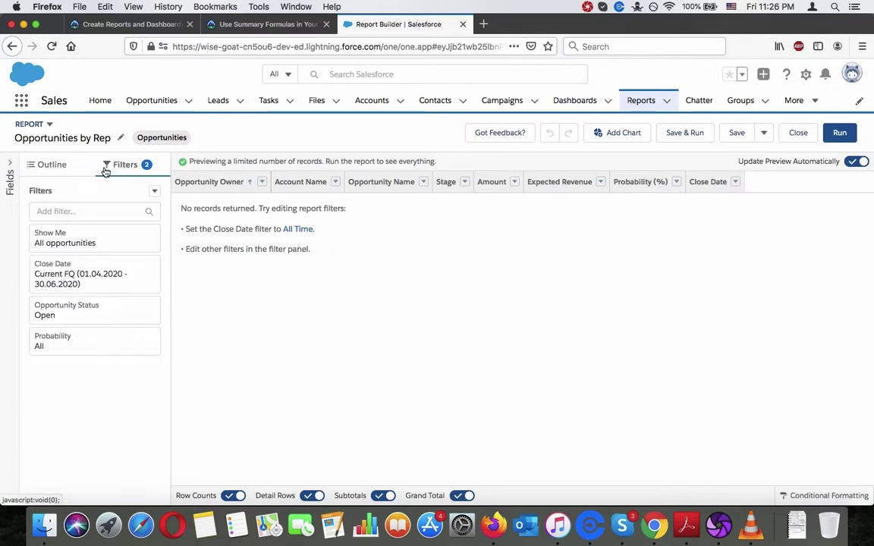
left_click(92, 314)
left_click(266, 24)
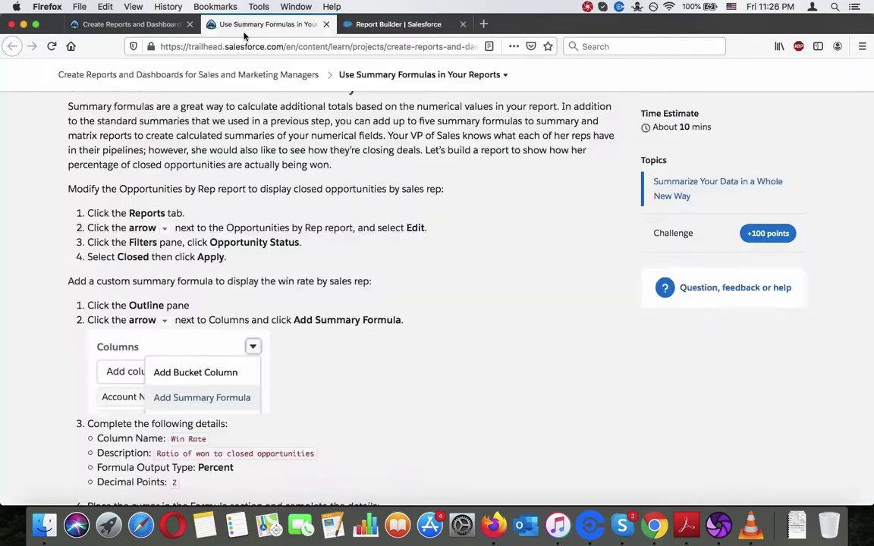
left_click(390, 25)
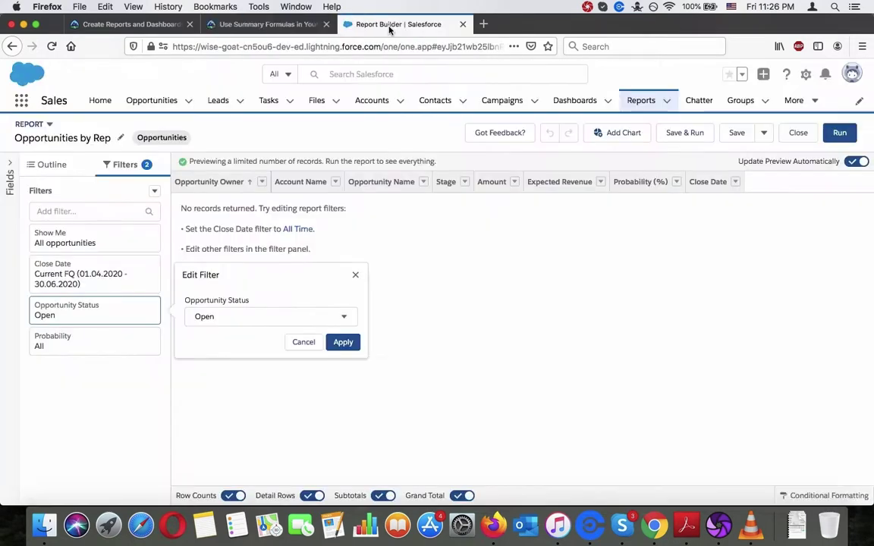
left_click(302, 317)
left_click(282, 383)
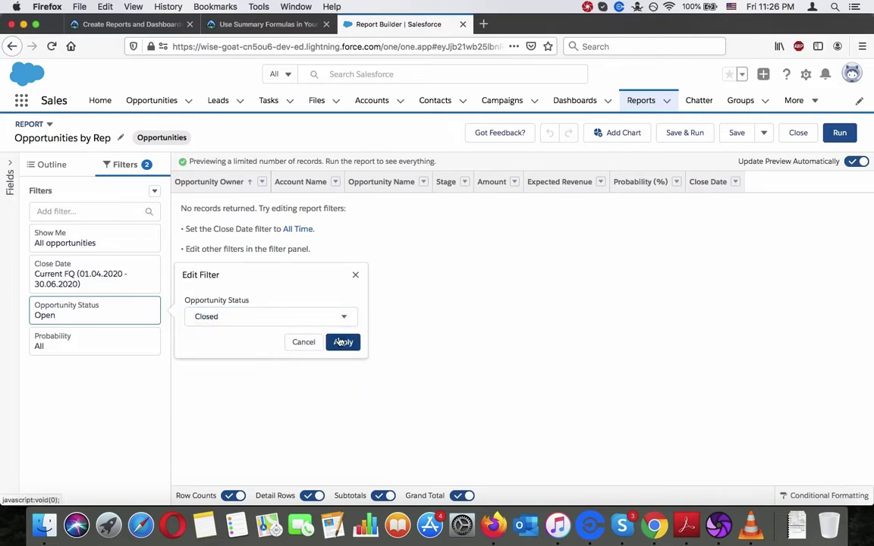
left_click(343, 343)
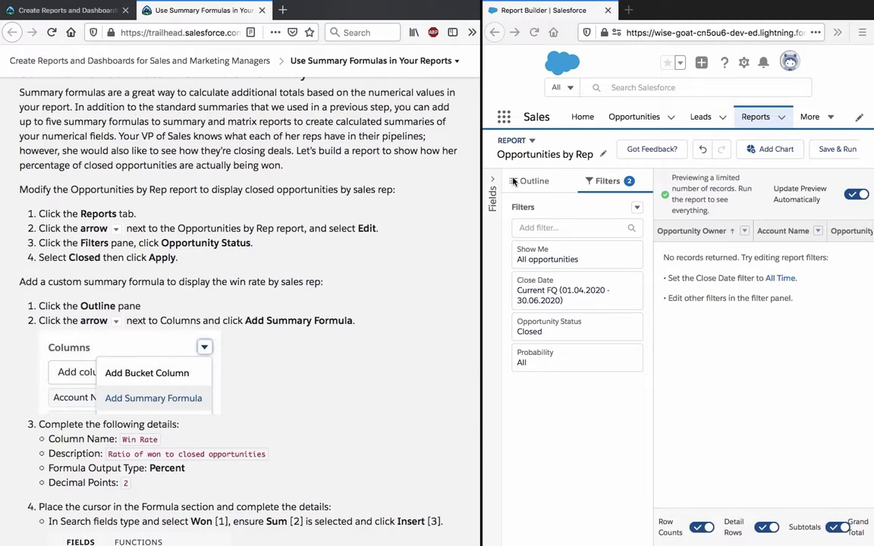
- From the Outline pane's Columns menu, choose Add Summary Formula
left_click(534, 182)
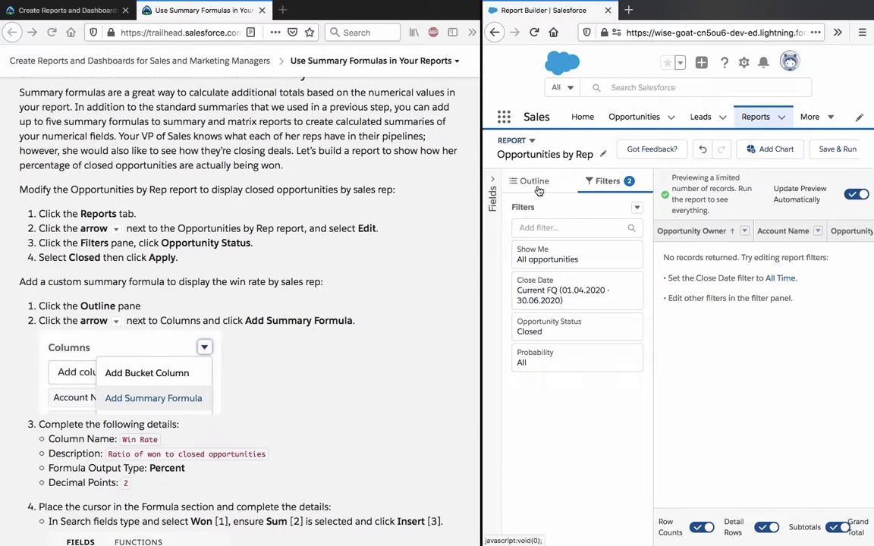
left_click(533, 182)
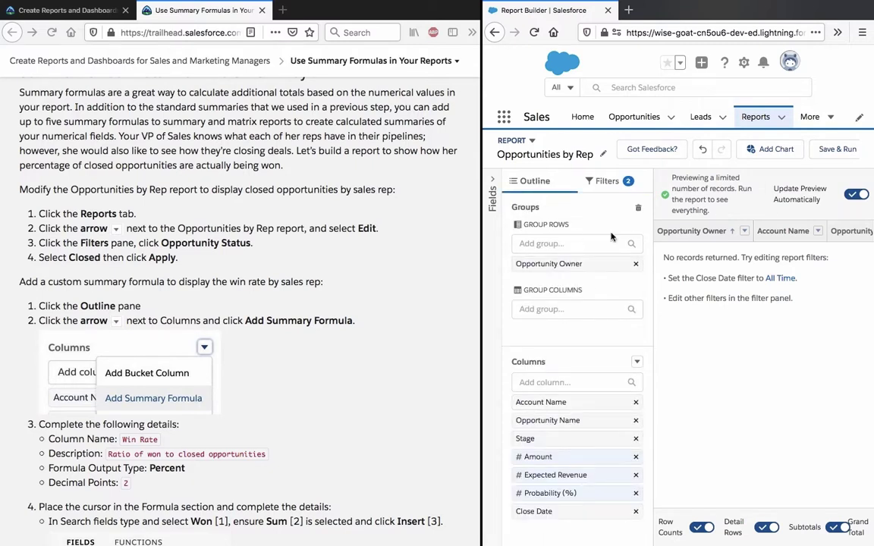
left_click(637, 363)
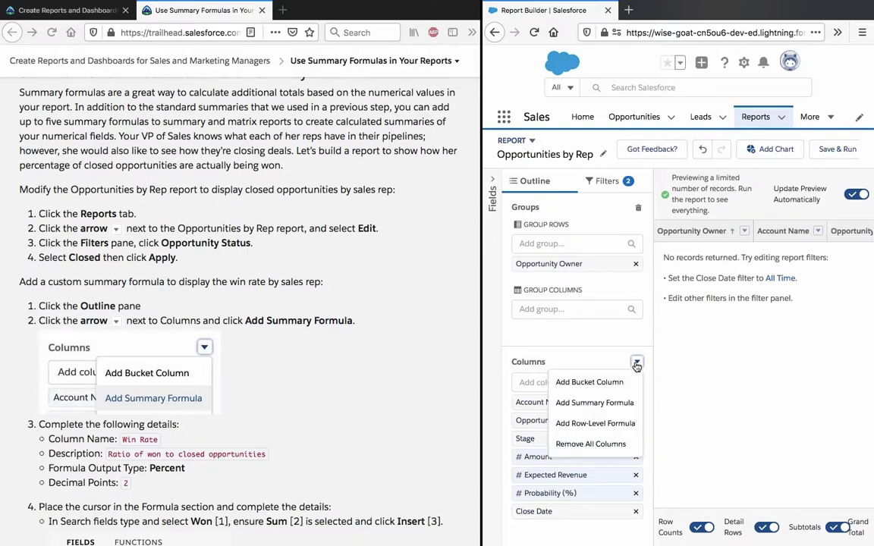
left_click(626, 403)
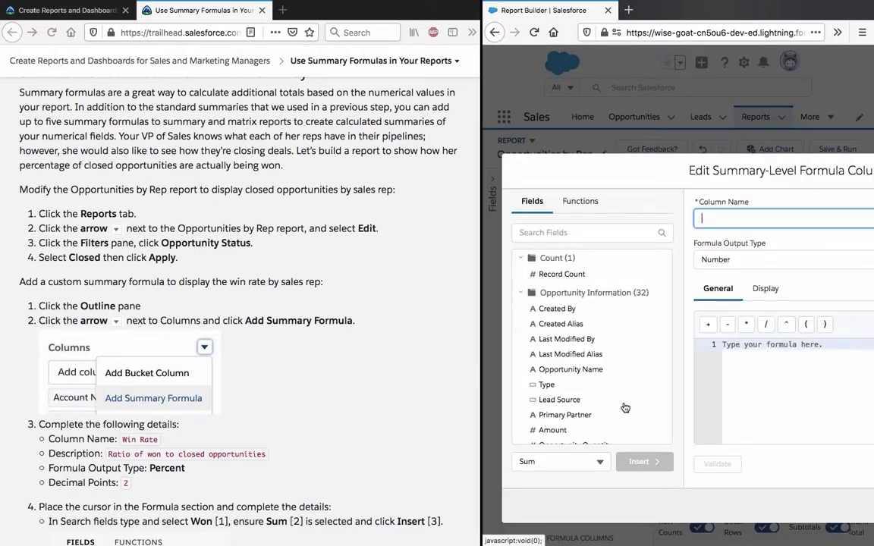
left_click(124, 439)
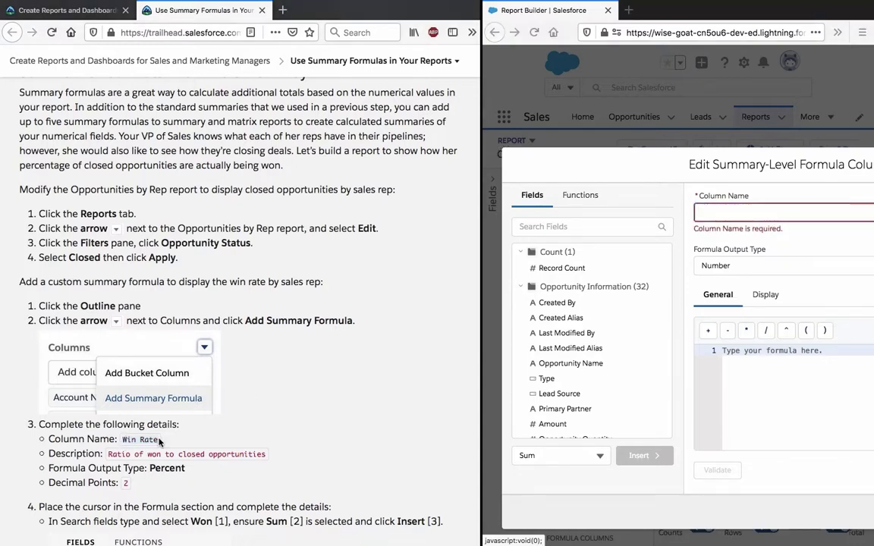
- Name the column Win Rate and paste 'Ratio of won to closed opportunities' into its formula editor
left_click(754, 213)
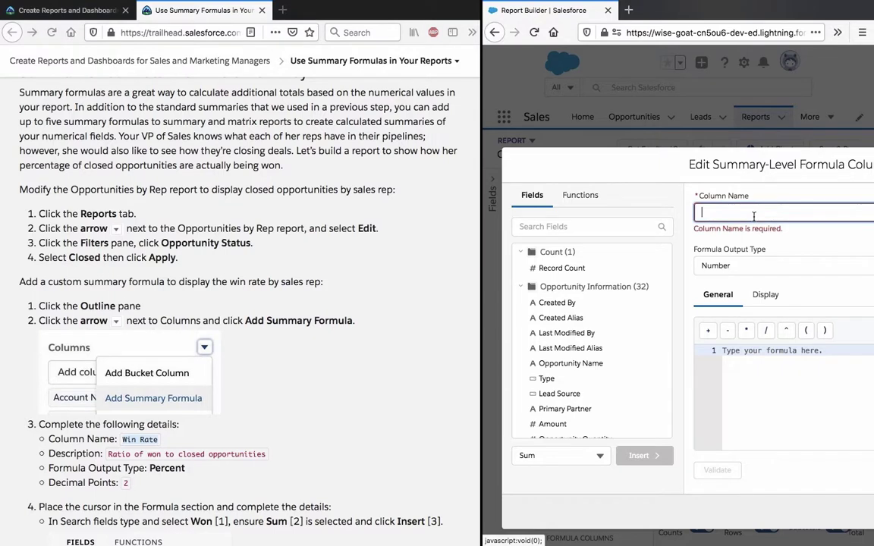
type("Win Rate")
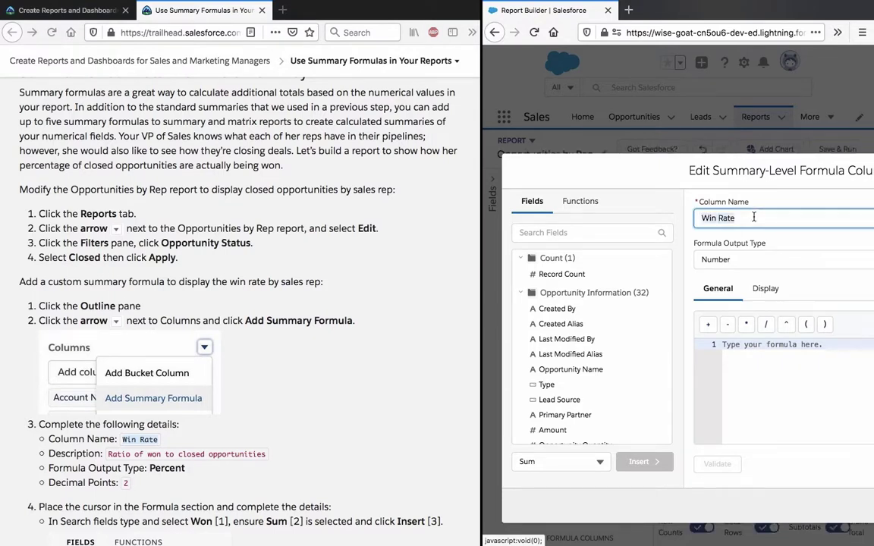
left_click(785, 400)
left_click(149, 418)
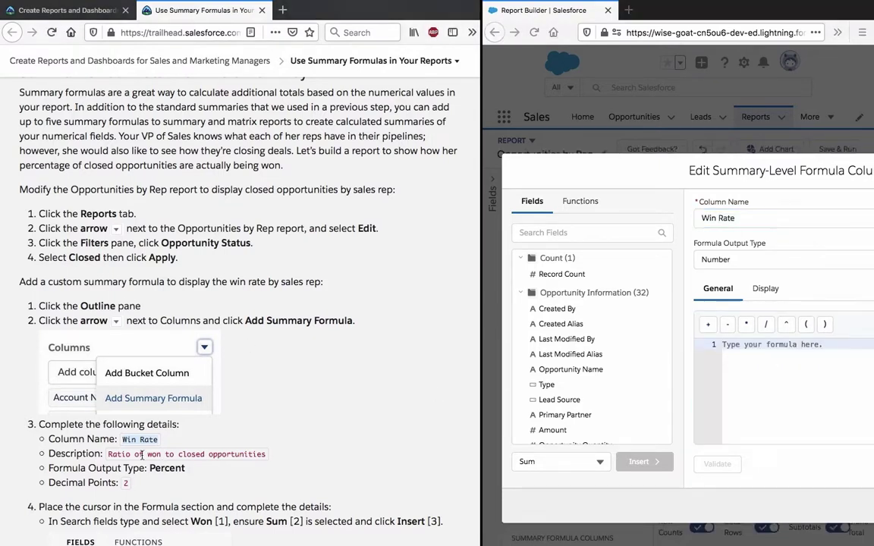
left_click_drag(109, 453, 266, 454)
key("ctrl+c")
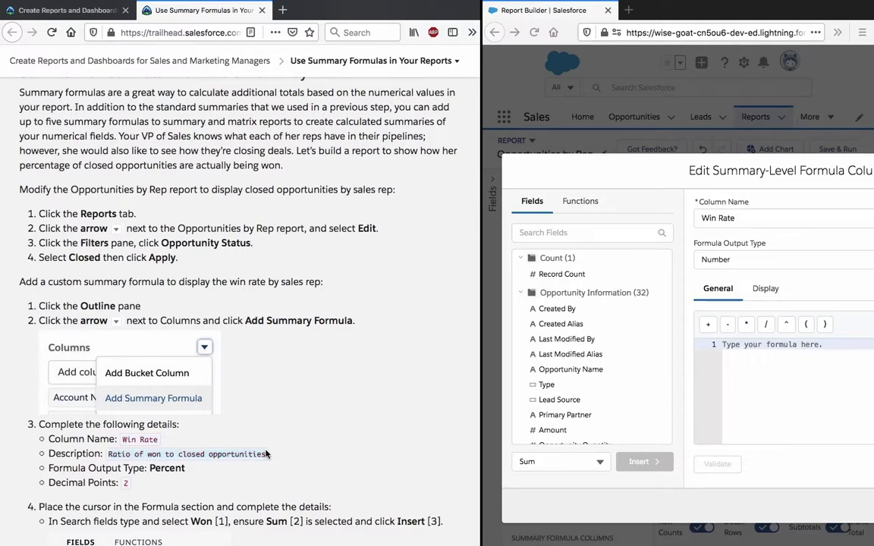
left_click(862, 361)
key("ctrl+v")
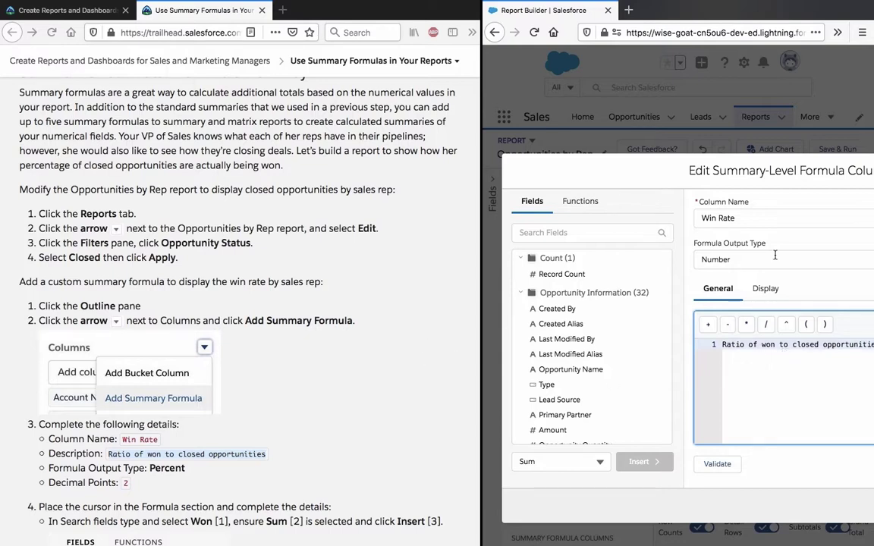
left_click(310, 473)
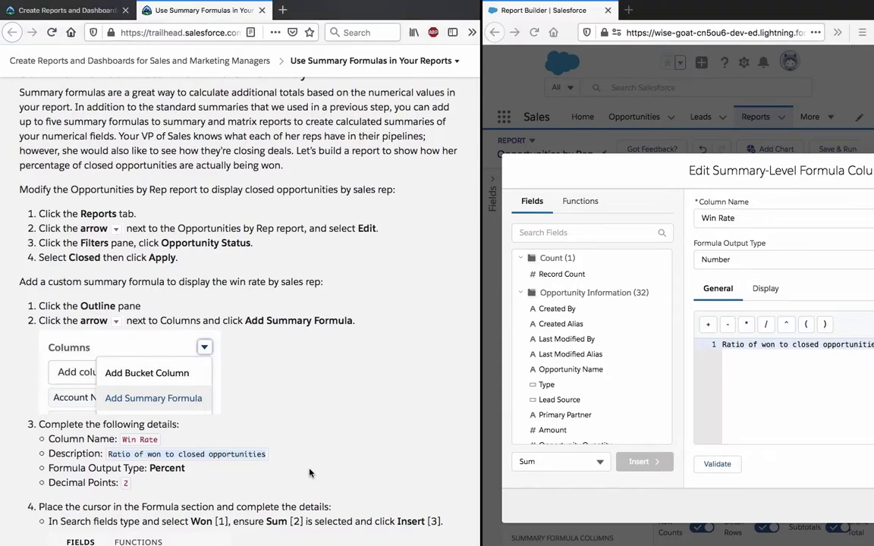
left_click(310, 472)
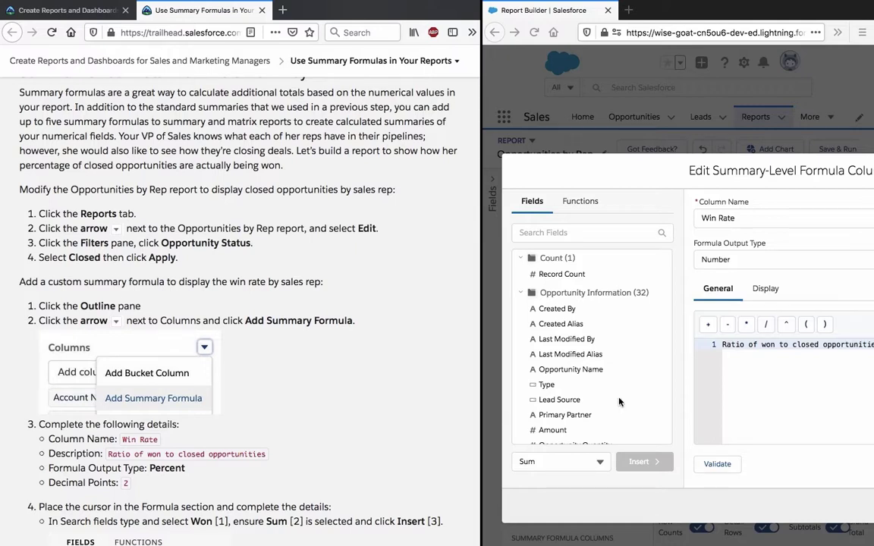
left_click(744, 358)
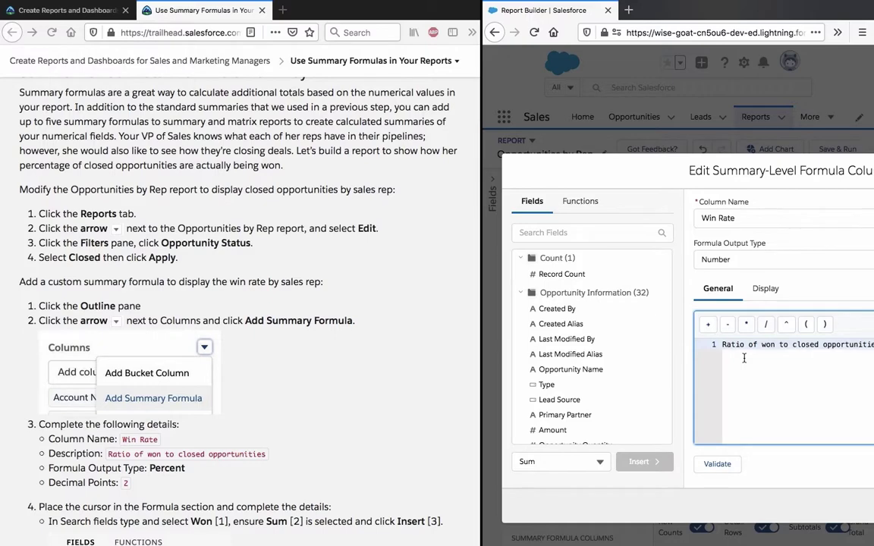
left_click(480, 318)
- Paste 'Ratio of won to closed opportunities' as the Win Rate description and clear the formula
left_click_drag(480, 317, 334, 327)
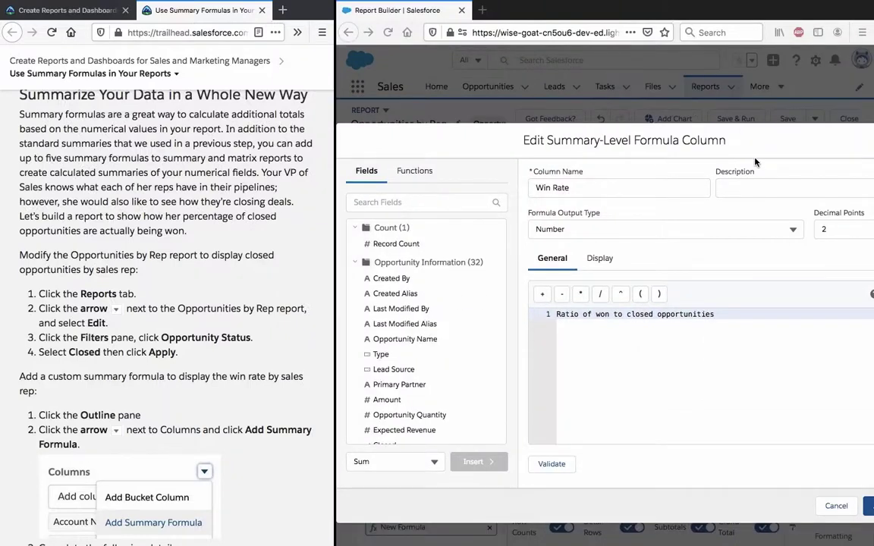
left_click(758, 185)
key("ctrl+v")
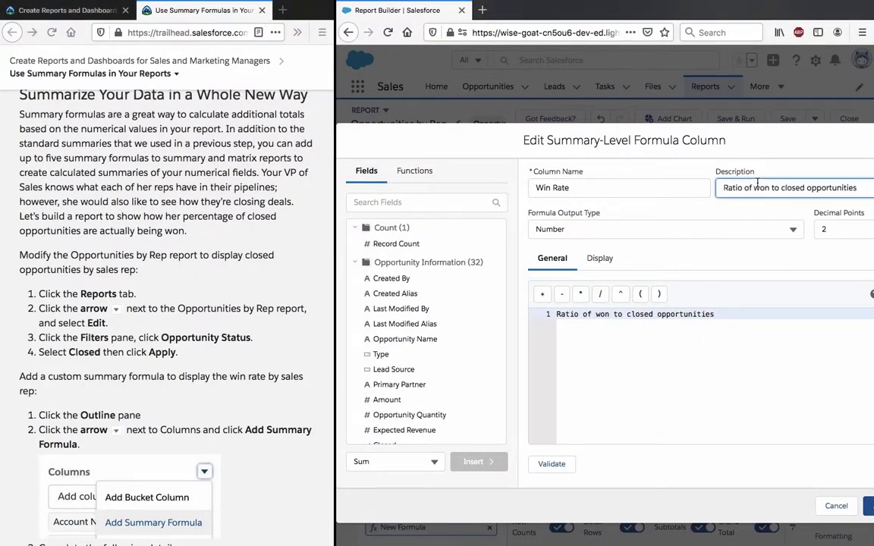
left_click(665, 349)
key("ctrl+a")
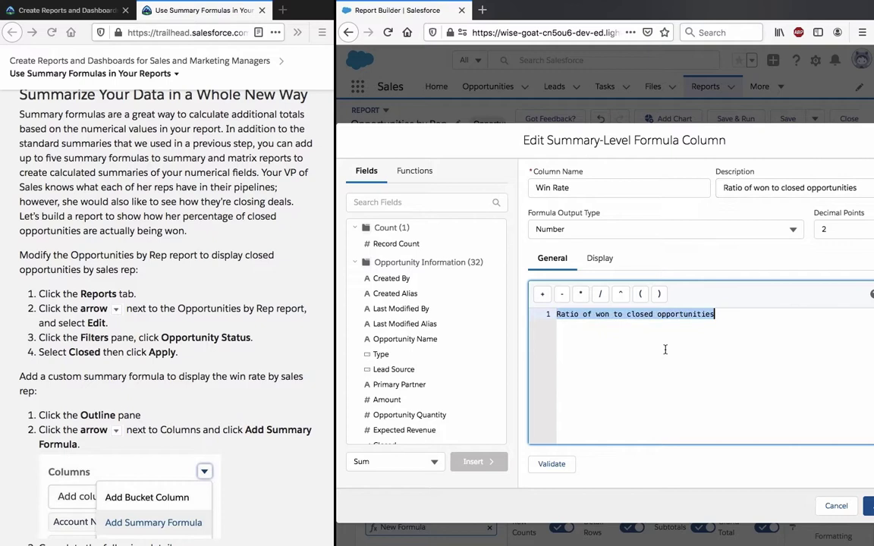
key("BackSpace")
- Set the Formula Output Type to Percent with 2 decimals
left_click(189, 308)
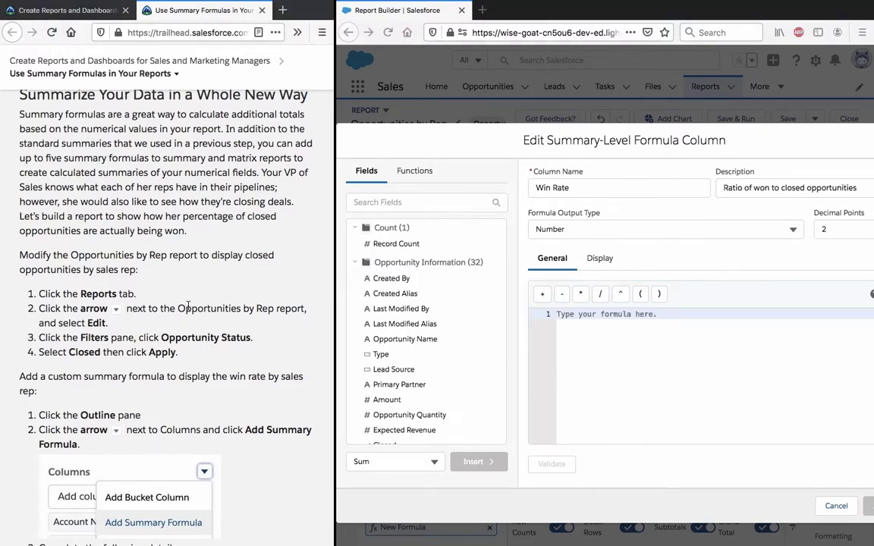
scroll(188, 308, "down", 6)
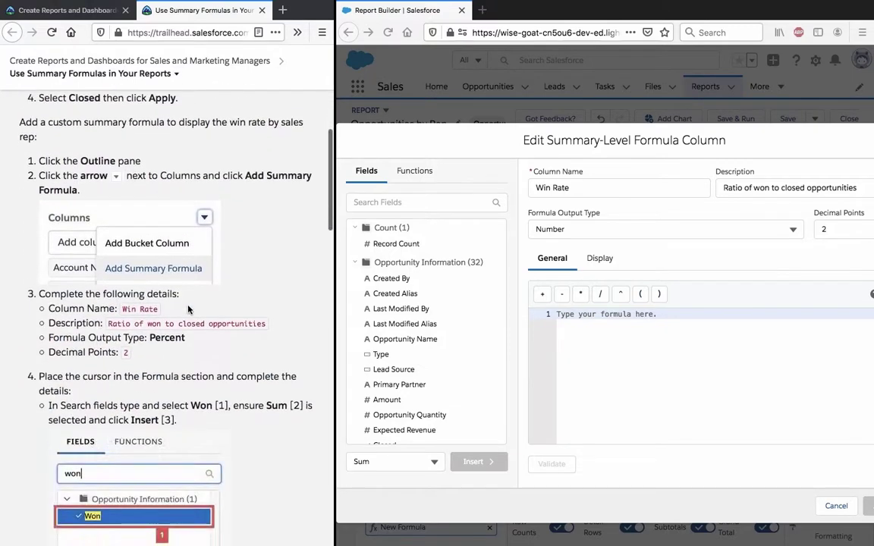
left_click(636, 234)
left_click(636, 232)
left_click(637, 275)
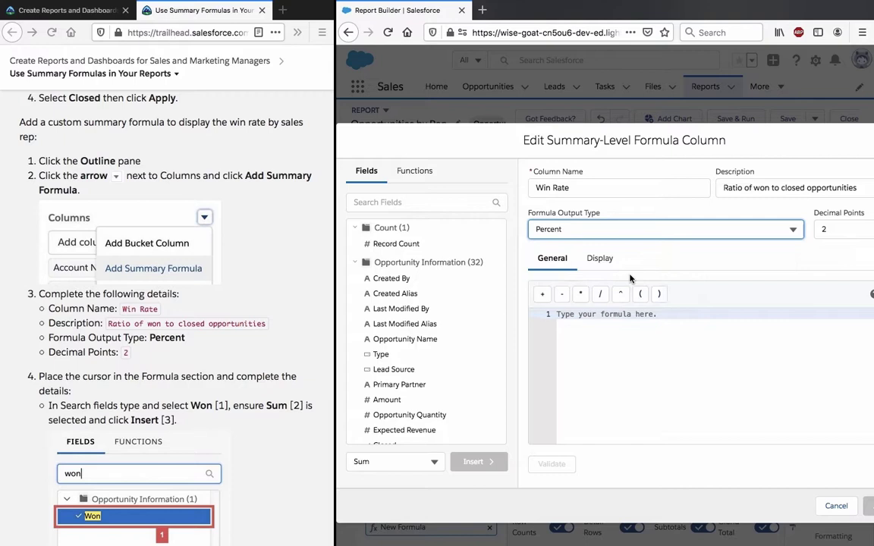
left_click(254, 446)
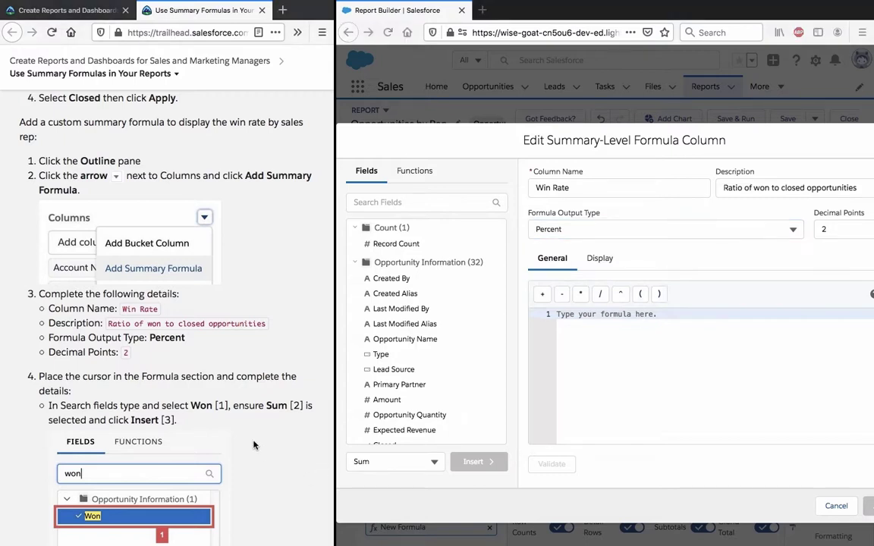
scroll(254, 446, "down", 4)
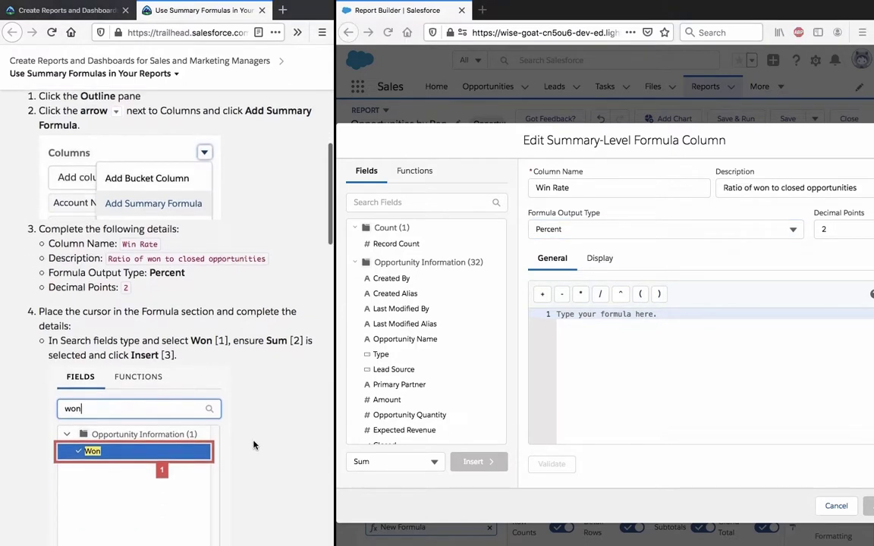
scroll(254, 445, "down", 1)
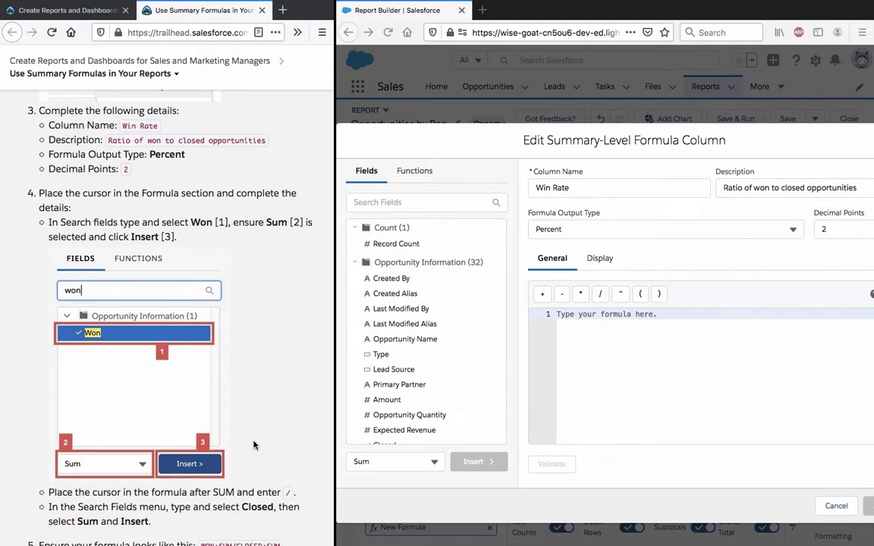
scroll(254, 446, "down", 2)
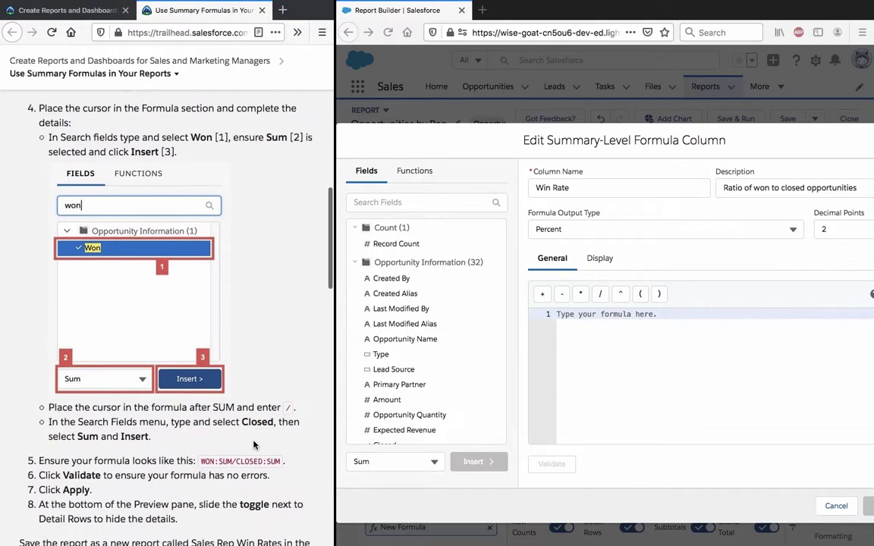
- Insert the summed Won field into the formula, followed by a '/'
scroll(255, 446, "up", 1)
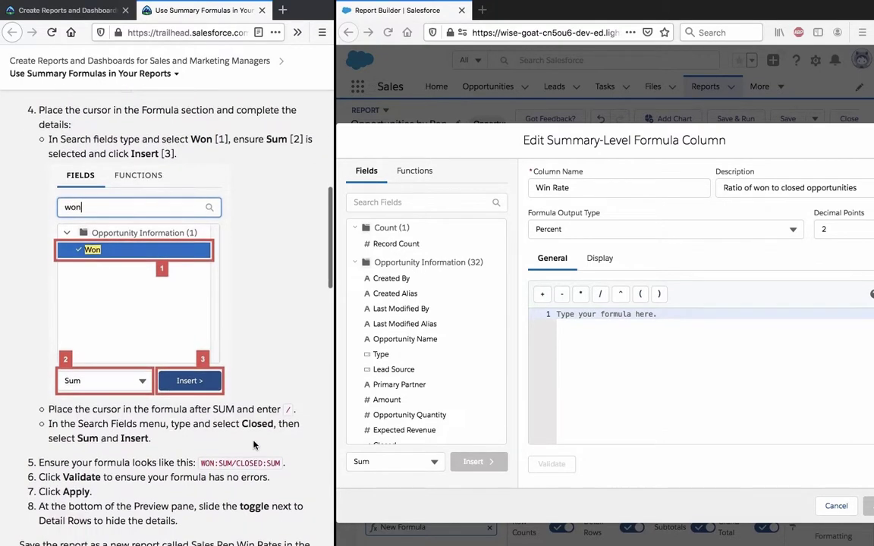
left_click(607, 451)
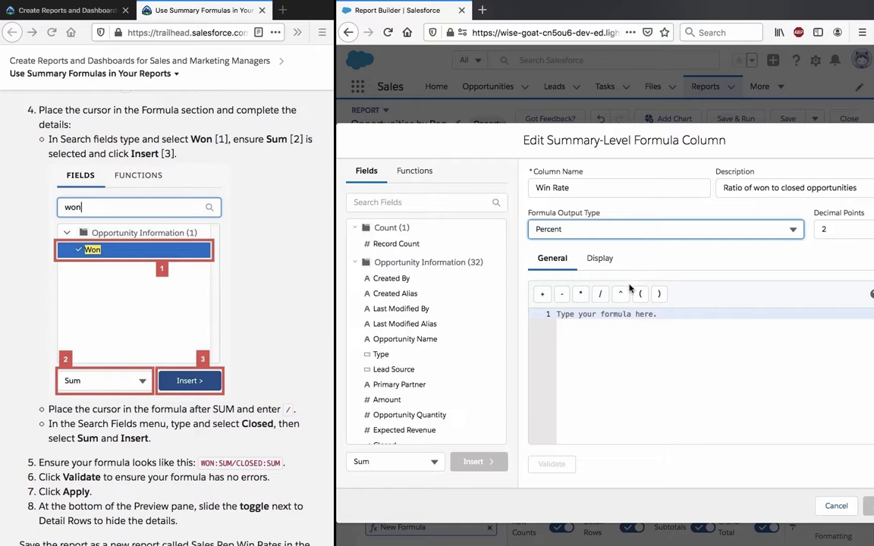
left_click(423, 200)
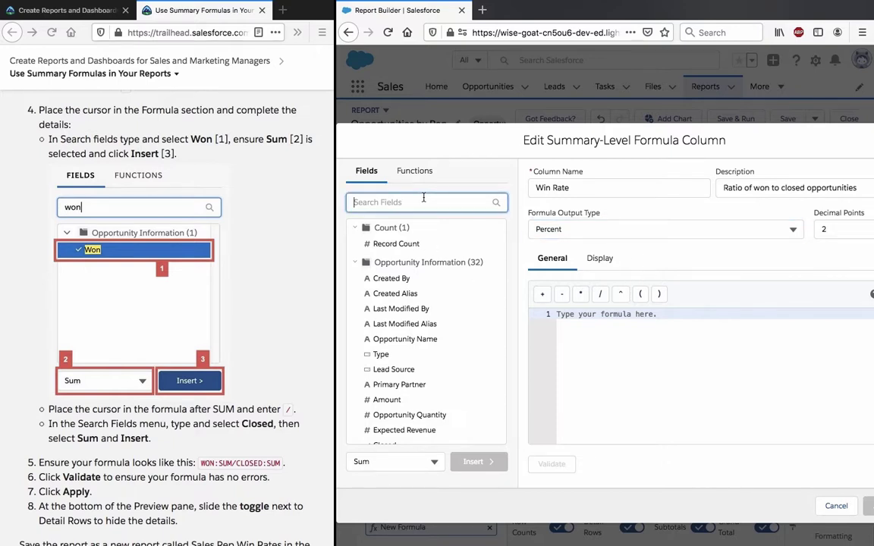
type("won")
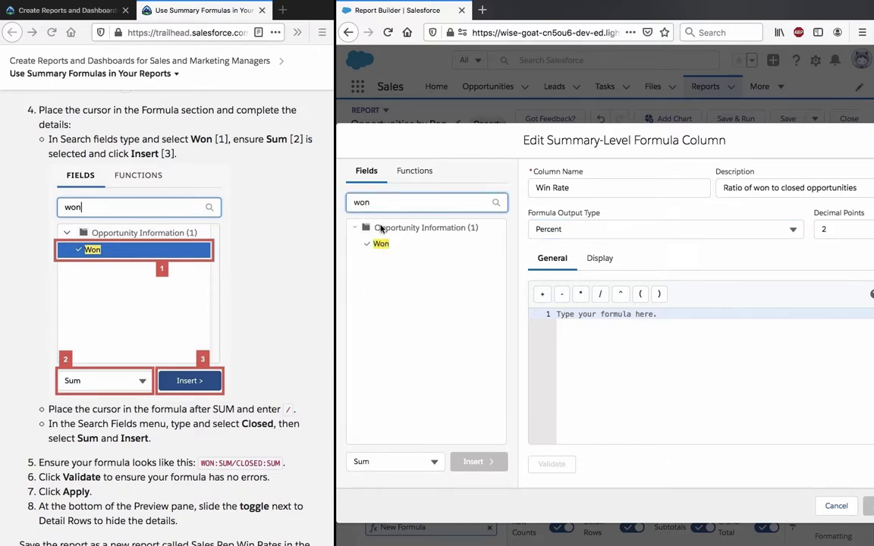
left_click(370, 246)
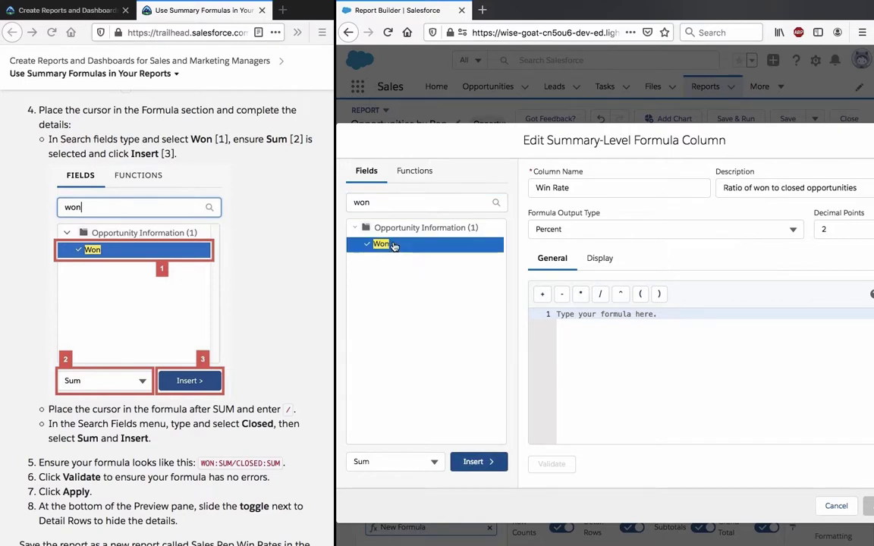
left_click(501, 462)
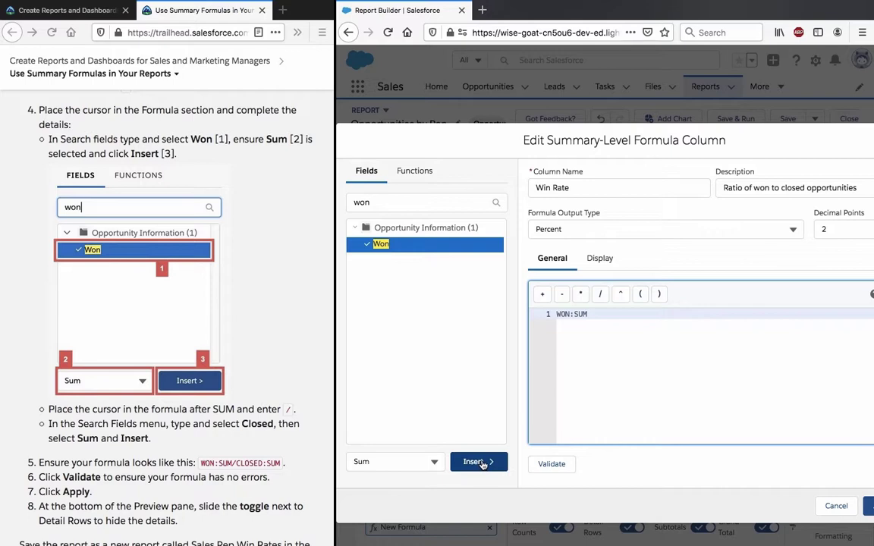
scroll(271, 390, "down", 2)
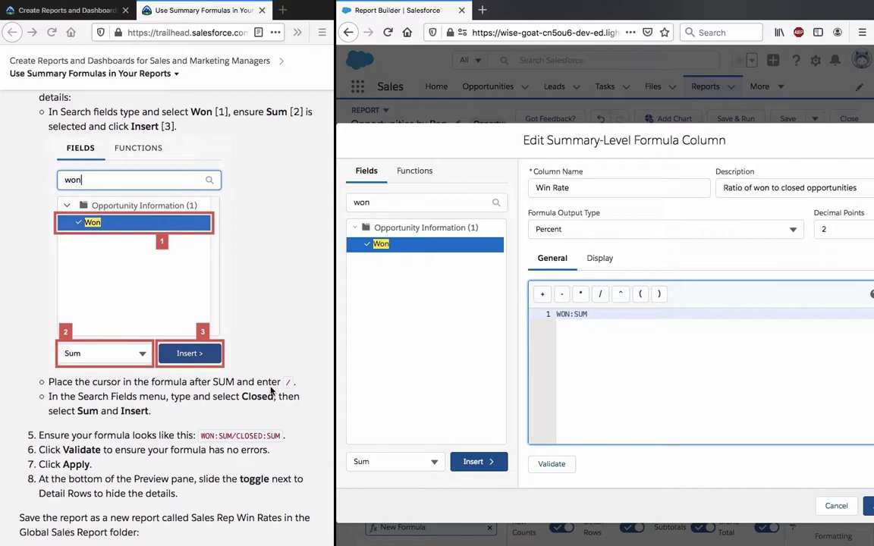
type("/")
- Append the summed Closed field and validate the WON:SUM/CLOSED:SUM formula
left_click(402, 199)
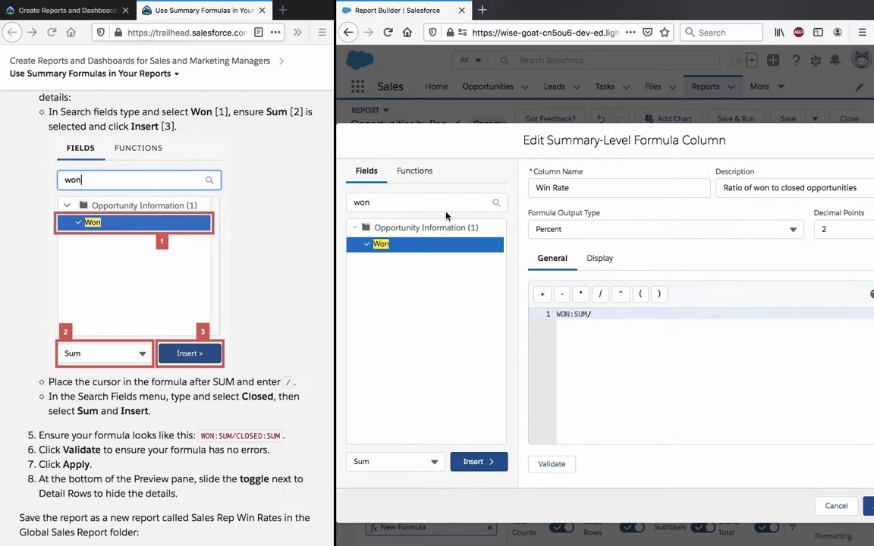
key("BackSpace")
key("BackSpace")
key("BackSpace")
type("clo")
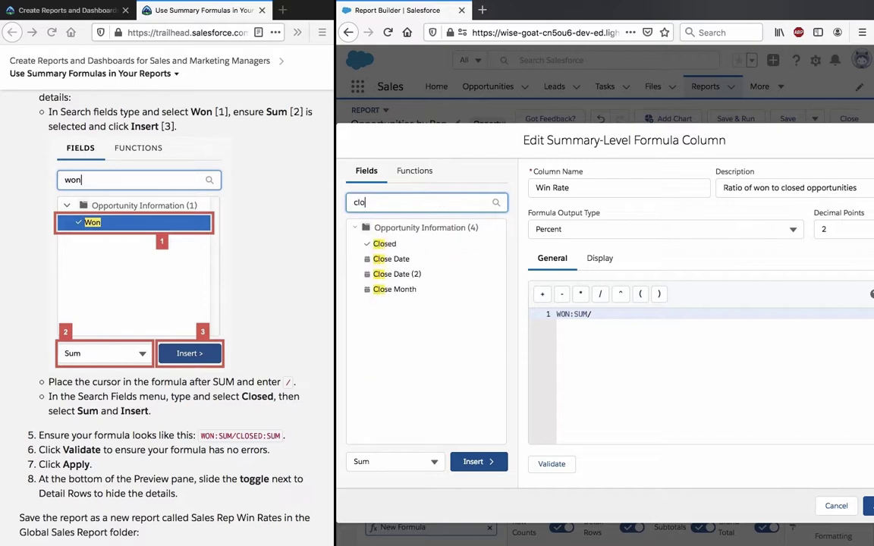
left_click(416, 244)
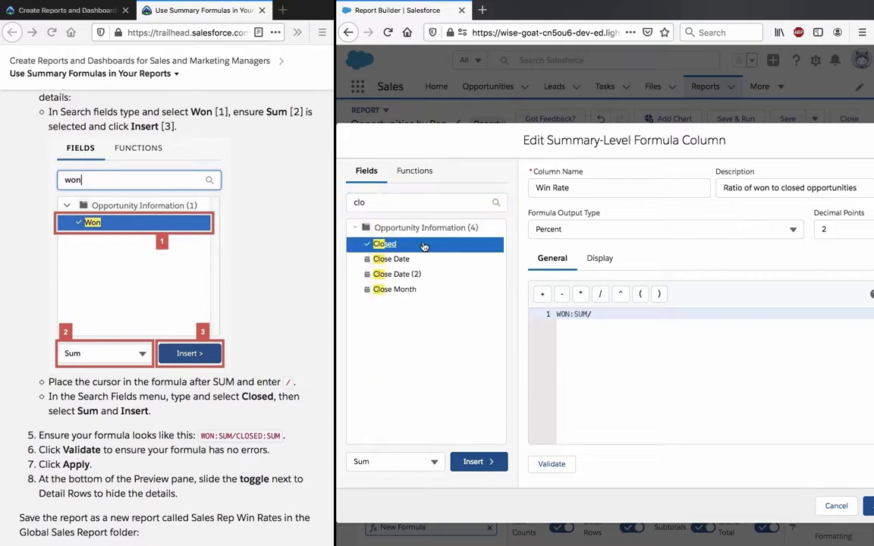
left_click(485, 463)
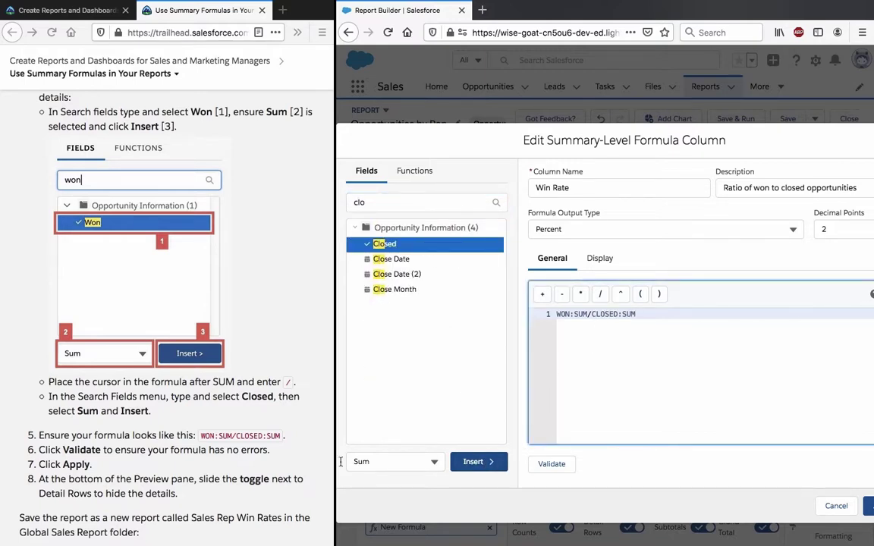
left_click(202, 425)
scroll(202, 421, "down", 1)
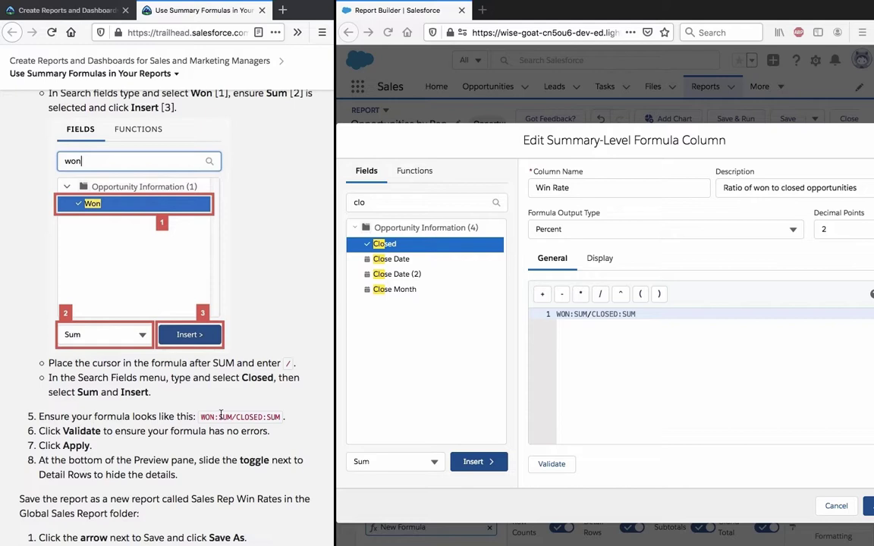
scroll(221, 414, "down", 1)
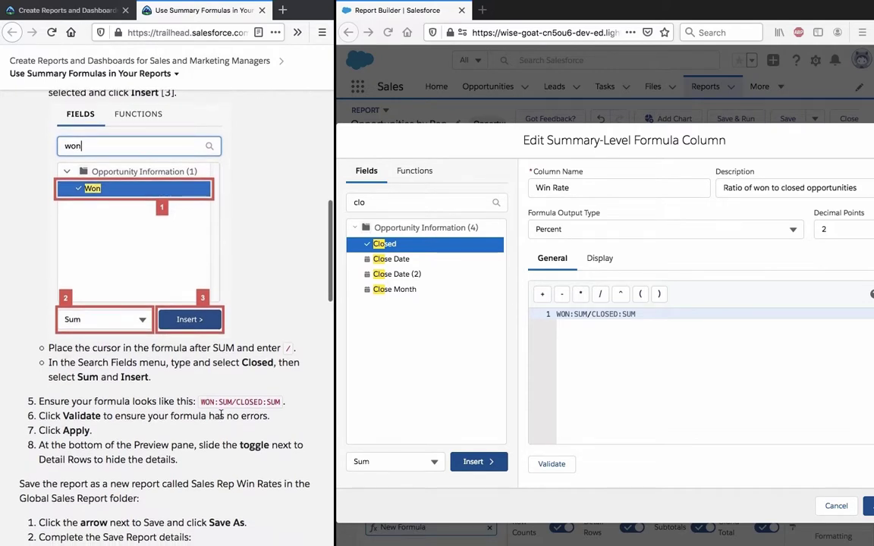
scroll(221, 415, "down", 2)
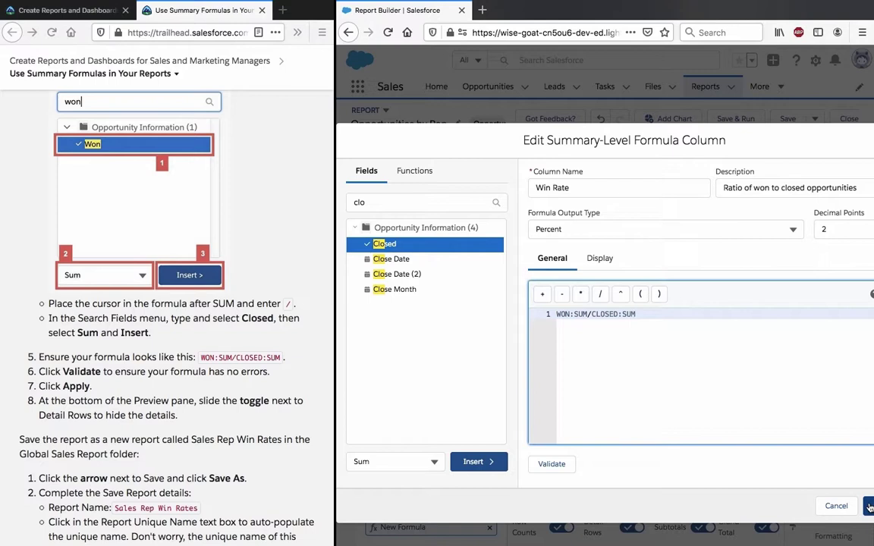
left_click(545, 465)
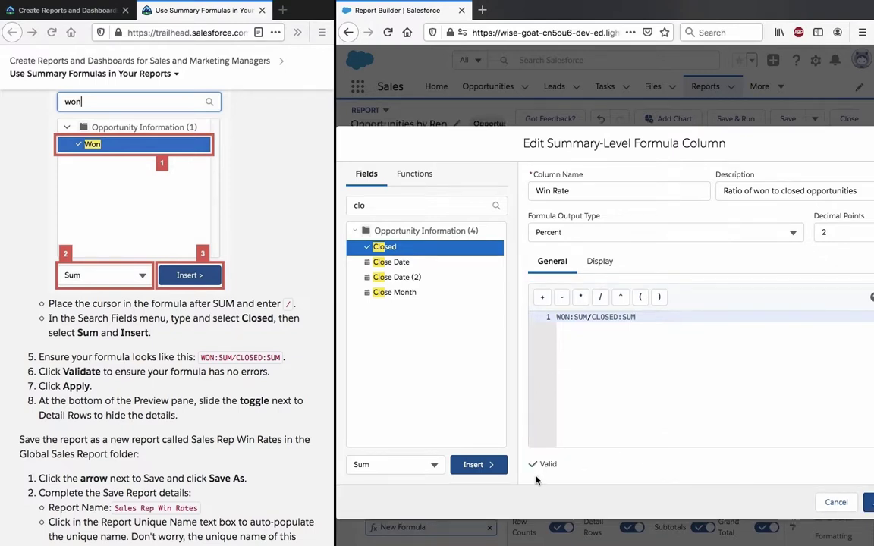
- Apply the Win Rate column, refresh the per-owner summary preview, and copy the new report name
left_click(869, 504)
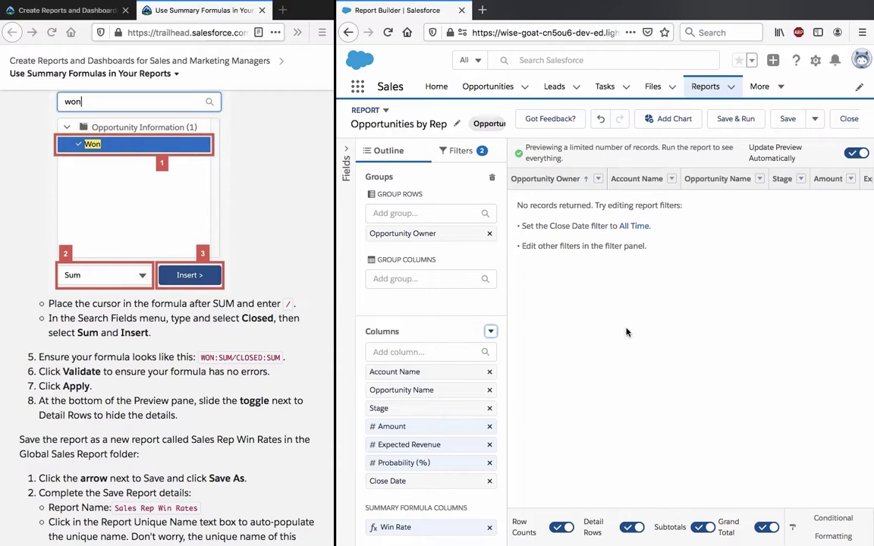
left_click(853, 154)
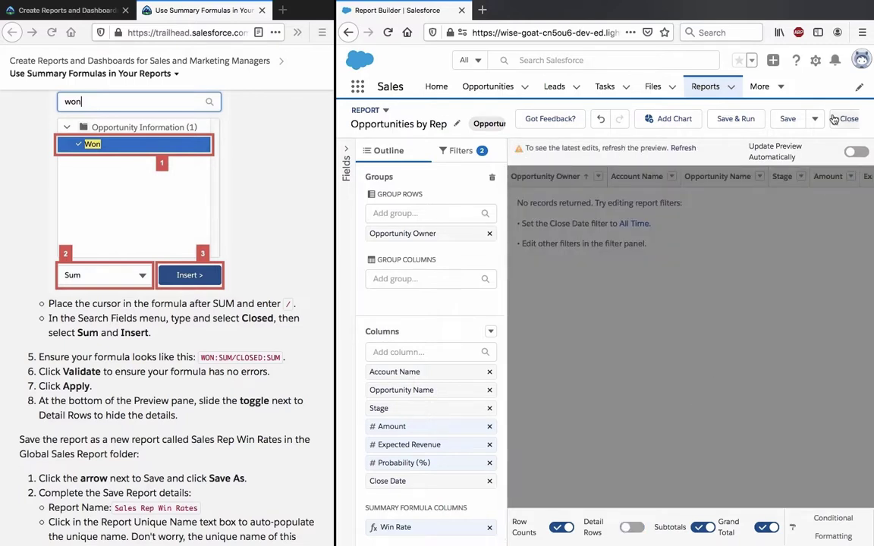
left_click(852, 157)
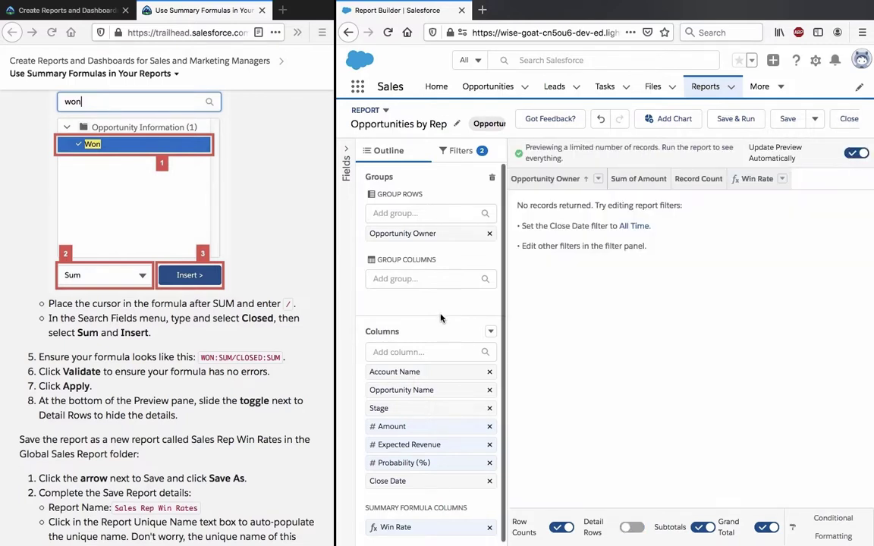
scroll(242, 349, "down", 2)
scroll(241, 349, "down", 3)
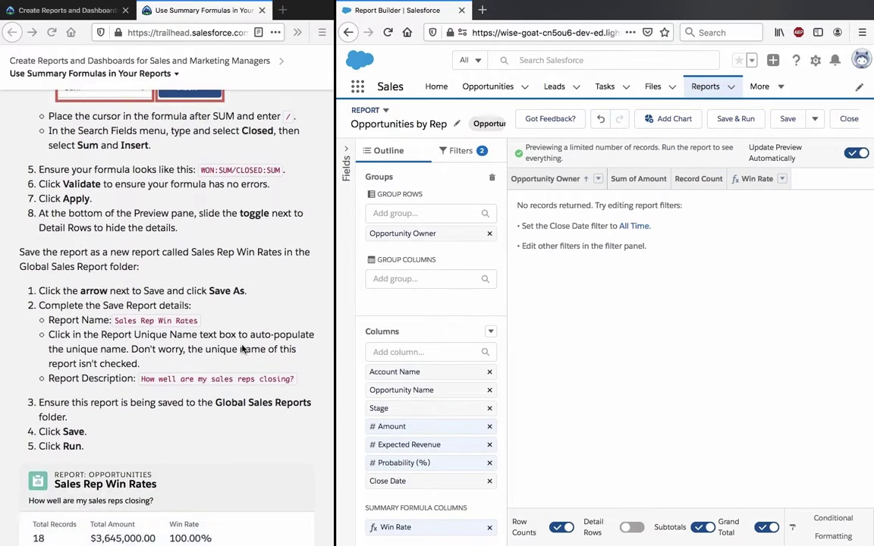
left_click(221, 293)
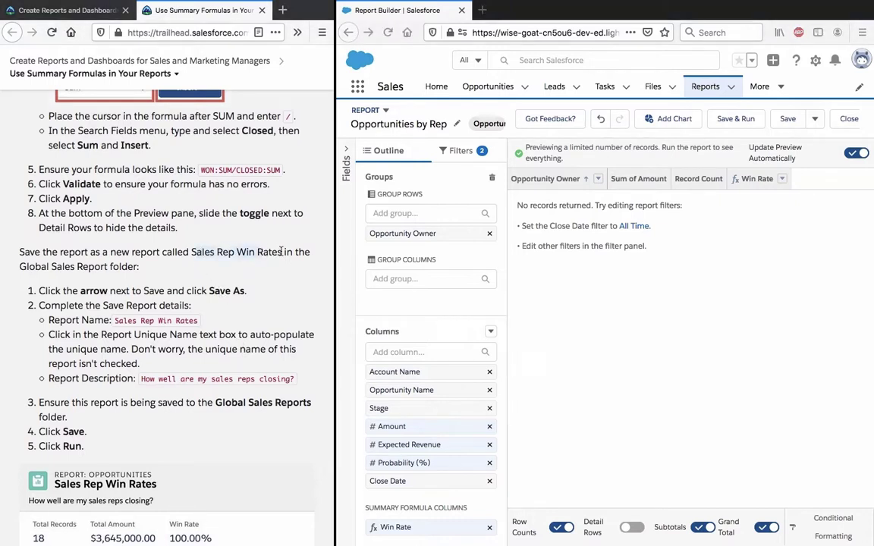
left_click_drag(281, 251, 192, 252)
key("ctrl+c")
- Save As a new report named 'Sales Rep Win Rates' with its unique name auto-filled
left_click(816, 121)
left_click(823, 142)
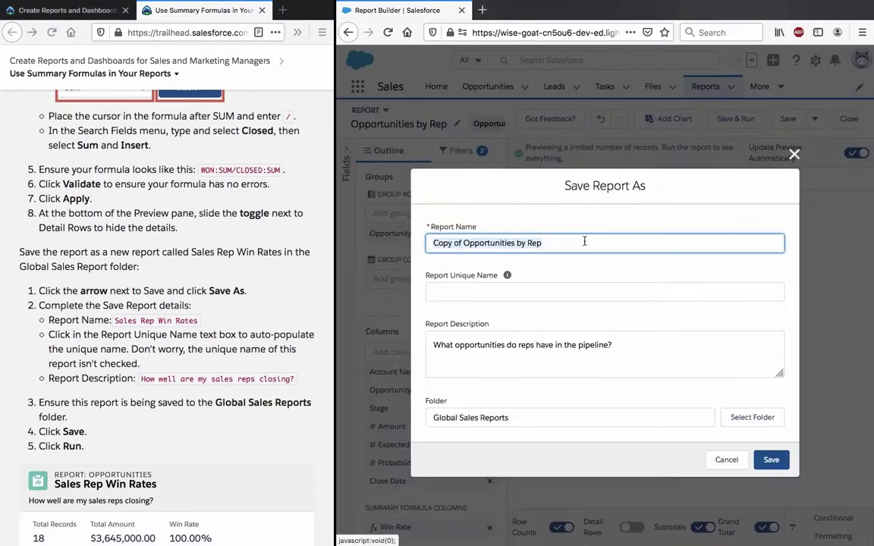
key("ctrl+v")
key("ctrl+a")
left_click(570, 292)
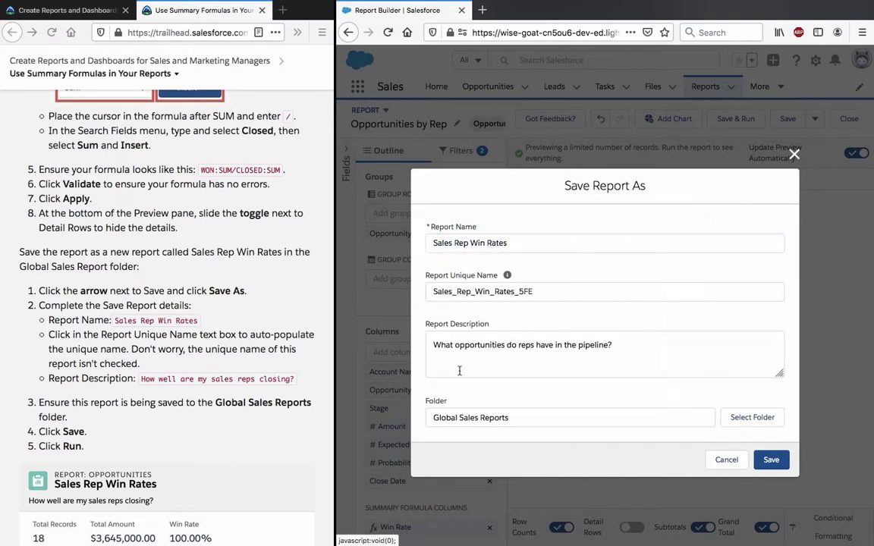
- Add the description 'How well are my sales reps closing?' and save to Global Sales Reports
left_click(148, 379)
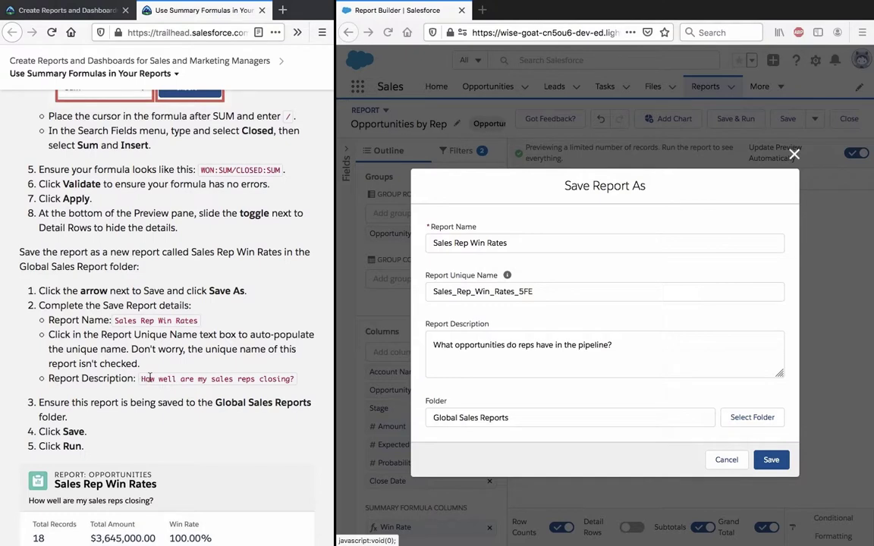
left_click_drag(142, 379, 295, 379)
key("ctrl+c")
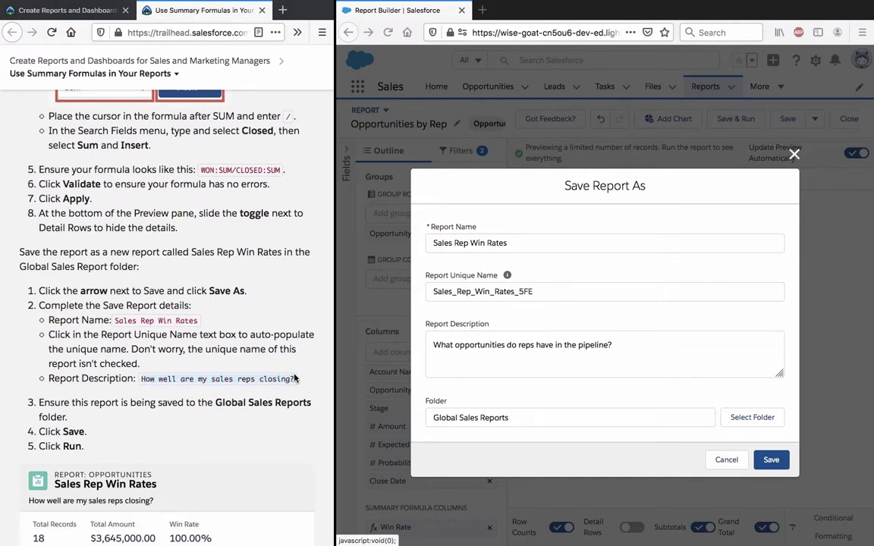
left_click(591, 349)
key("ctrl+a")
key("ctrl+v")
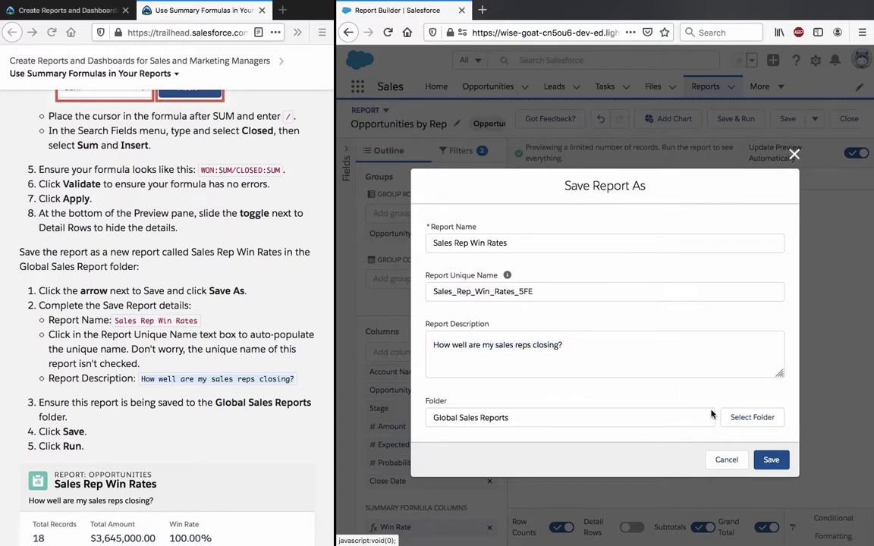
left_click(771, 459)
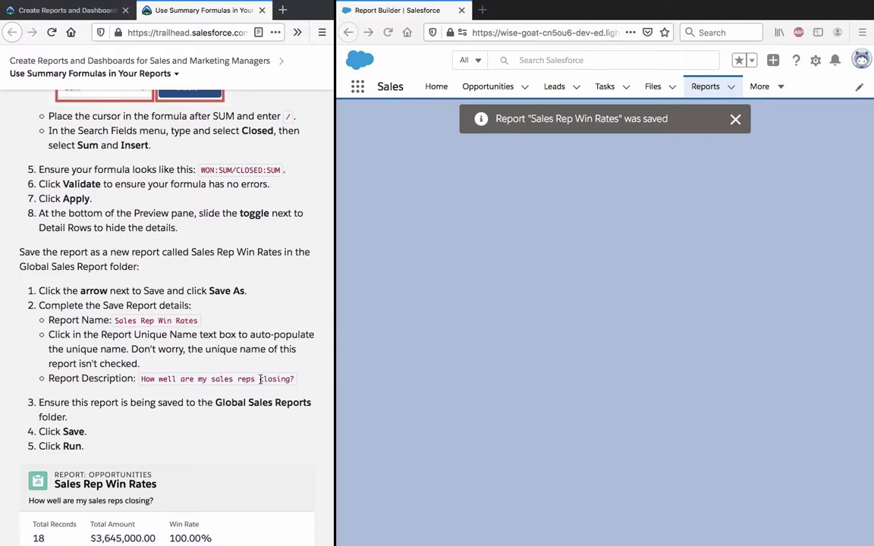
- Widen the Salesforce window beside the Trailhead instructions
scroll(261, 380, "down", 5)
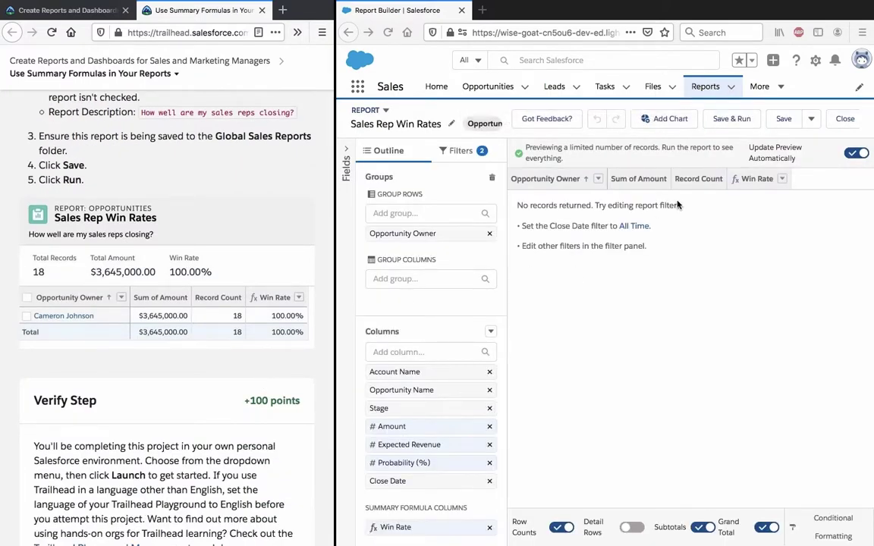
left_click(811, 118)
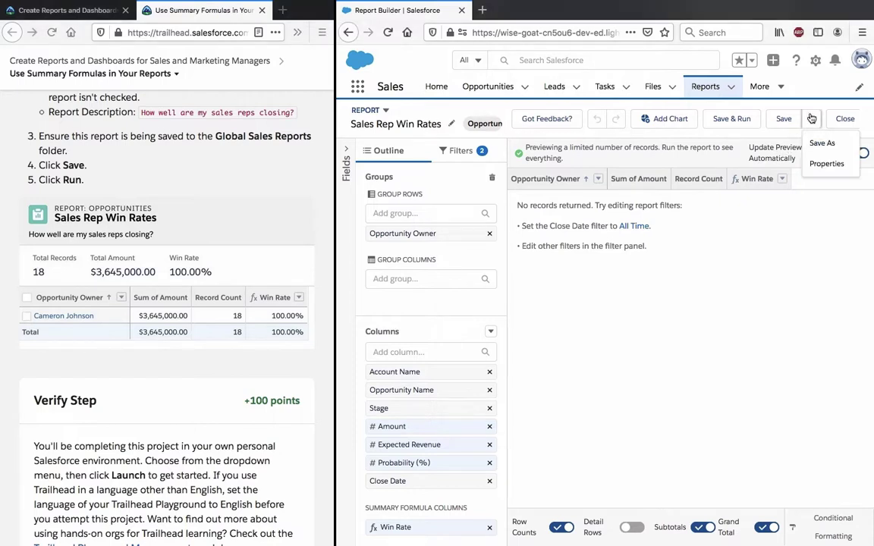
left_click(811, 118)
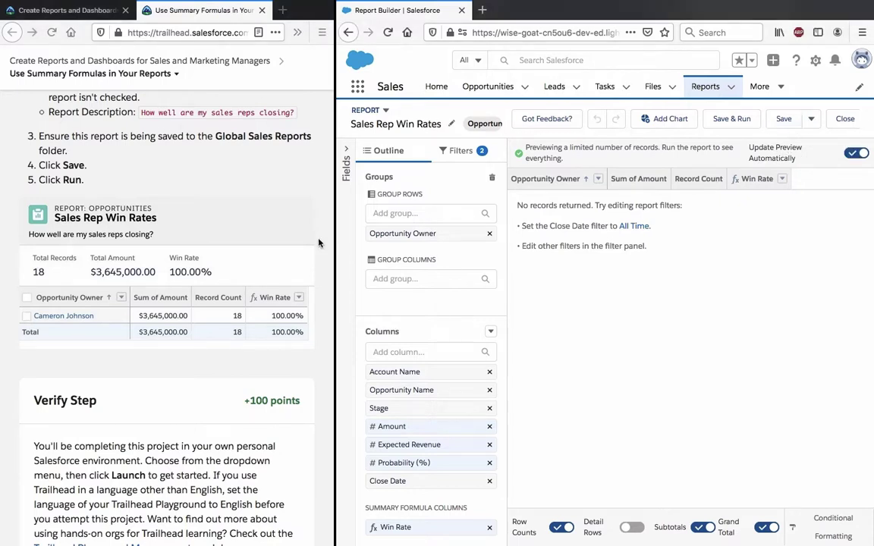
left_click_drag(334, 235, 274, 235)
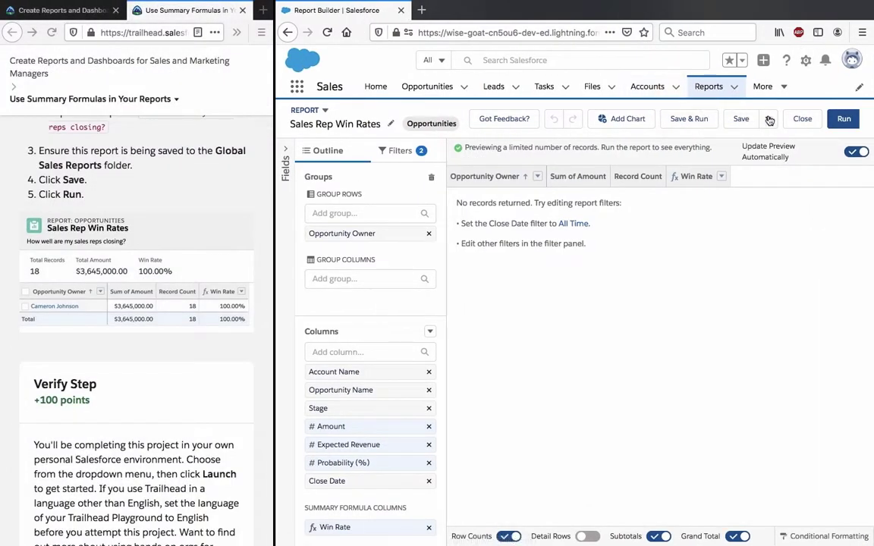
left_click(768, 118)
left_click(768, 118)
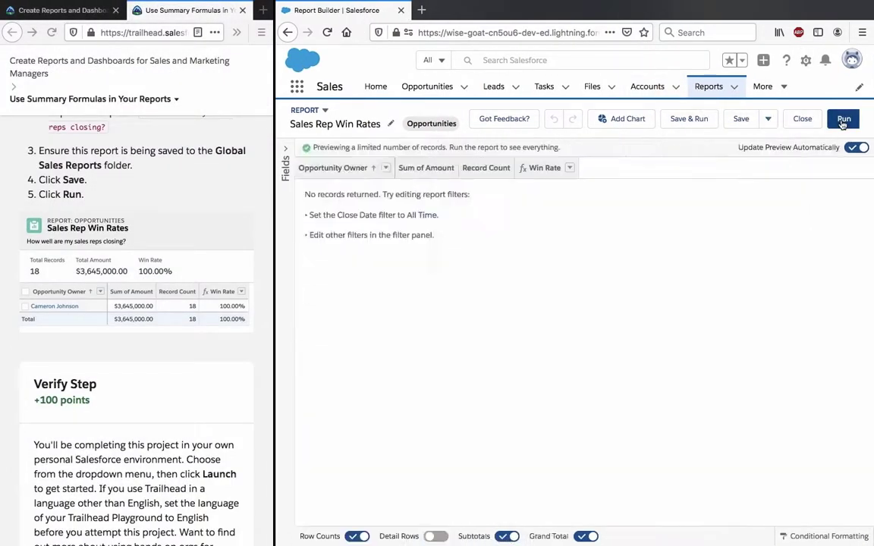
- Run the Sales Rep Win Rates report, which shows 0 records, and submit the Trailhead step for verification
left_click(843, 120)
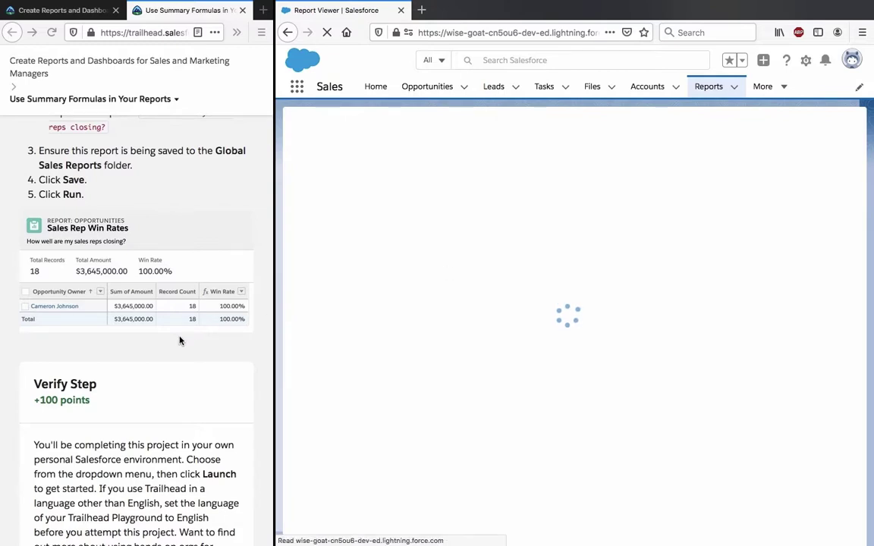
scroll(180, 340, "down", 1)
scroll(180, 341, "down", 5)
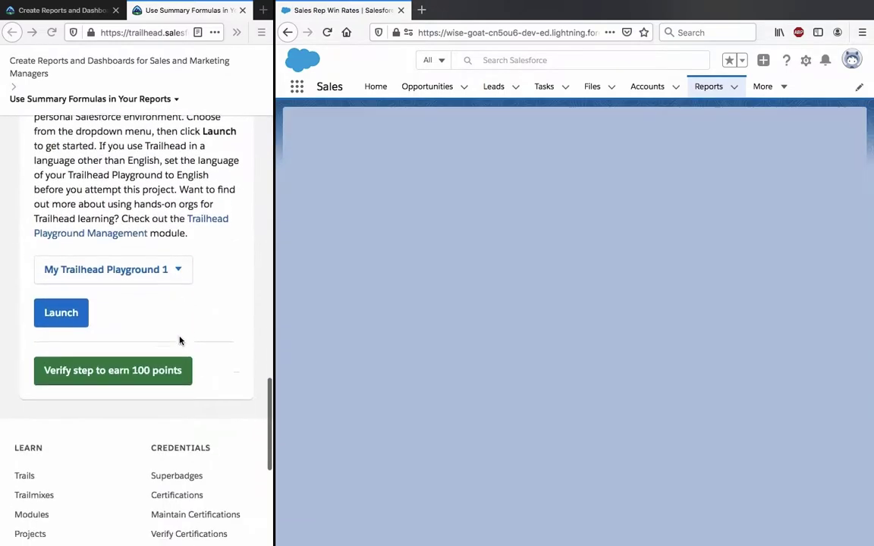
left_click(144, 361)
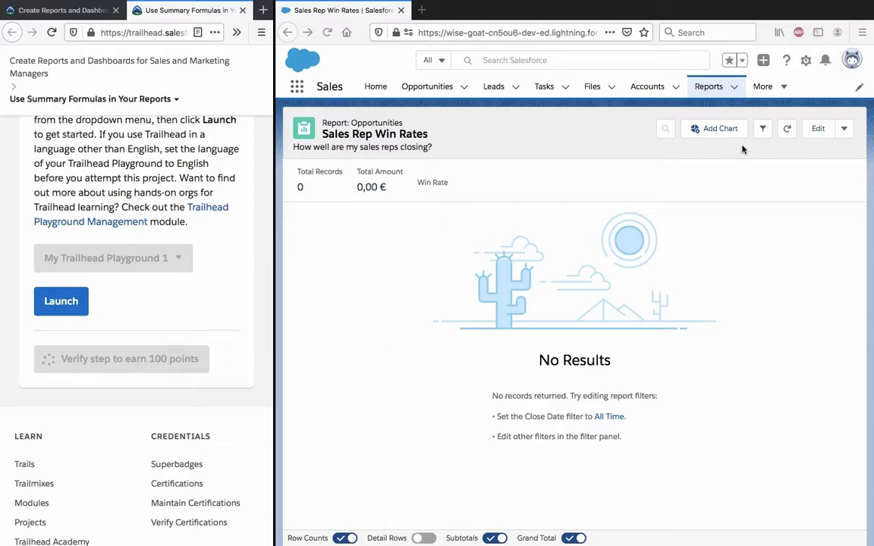
- Change the Close Date filter range to All Time, giving 18 records at a 100% win rate
left_click(765, 129)
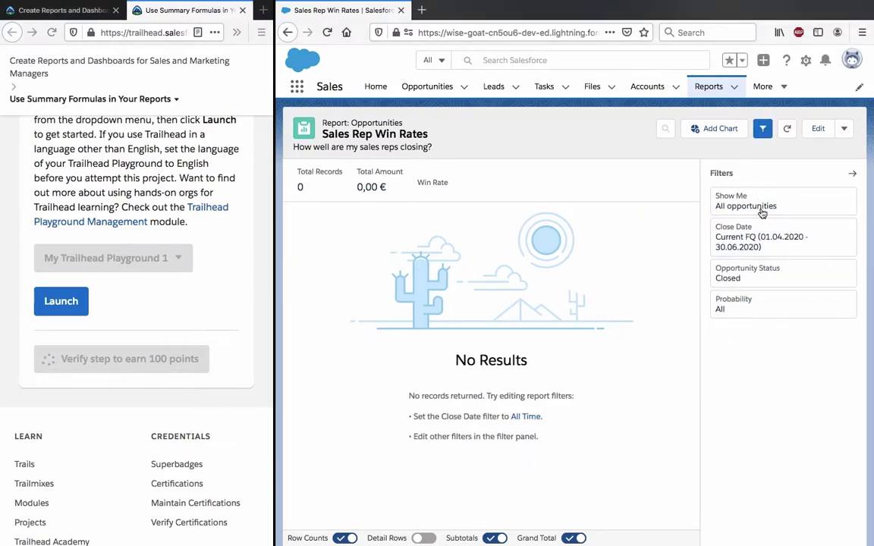
left_click(789, 231)
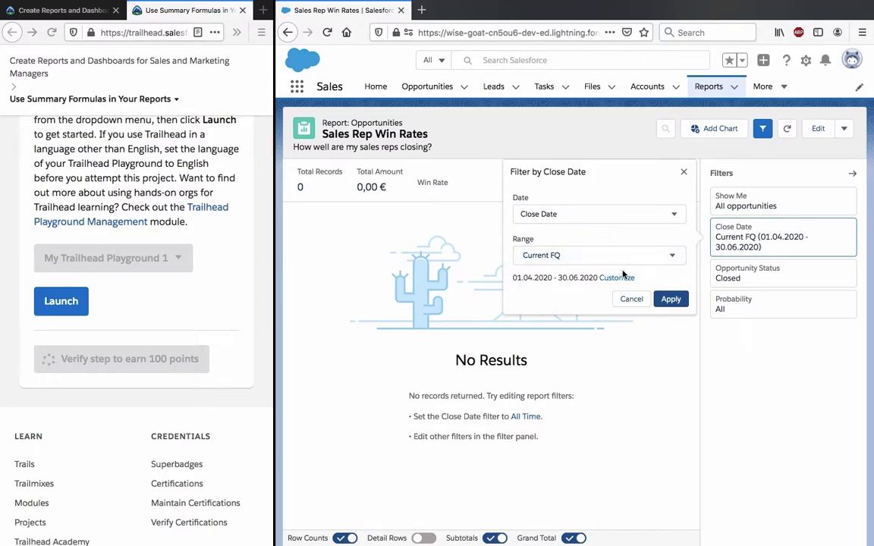
left_click(622, 257)
left_click(572, 280)
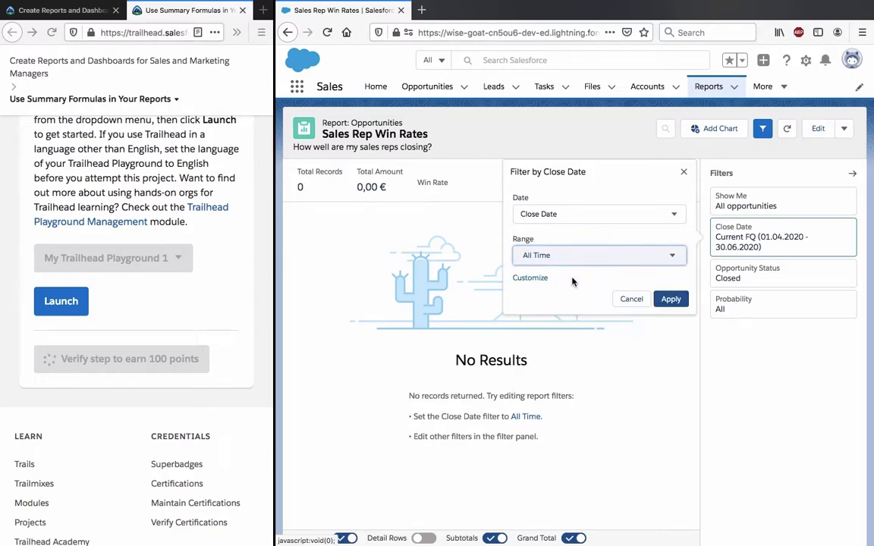
left_click(672, 300)
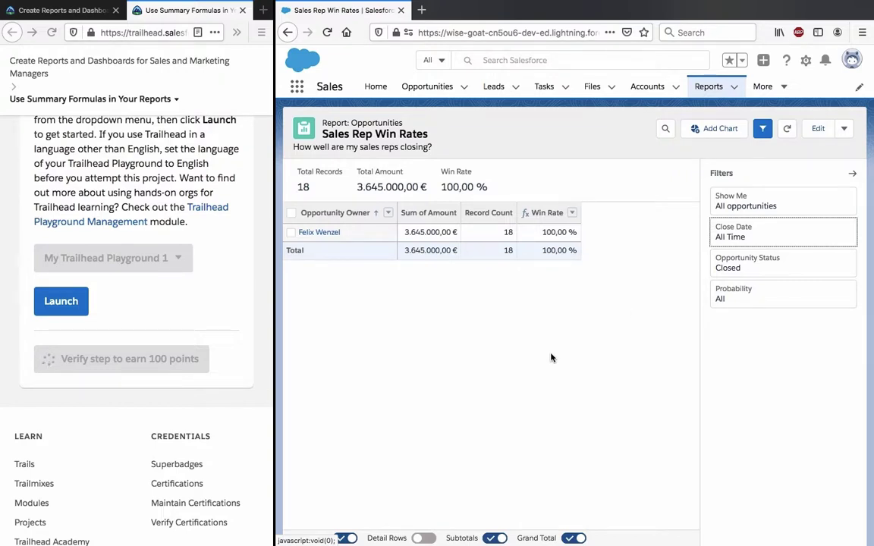
- Widen the Trailhead window to show Assessment Complete, +100 points and 71% module progress
scroll(236, 406, "up", 10)
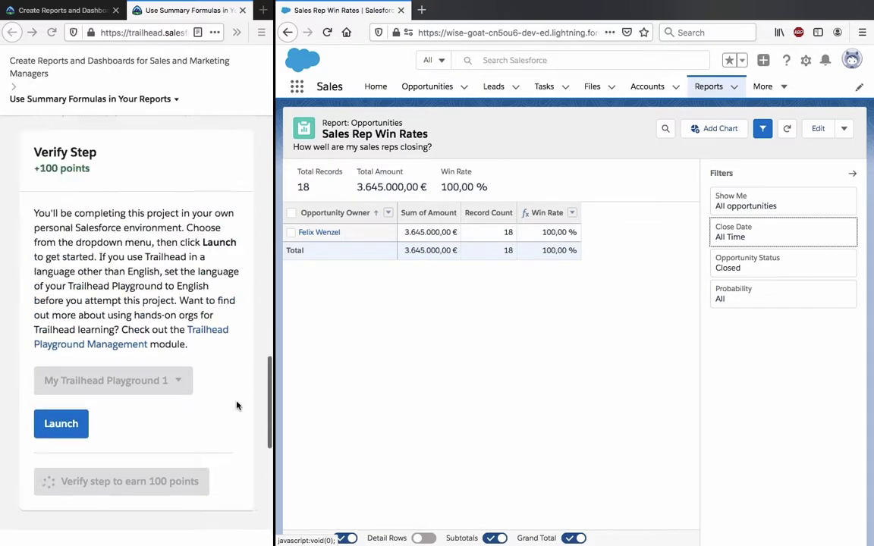
scroll(236, 406, "up", 3)
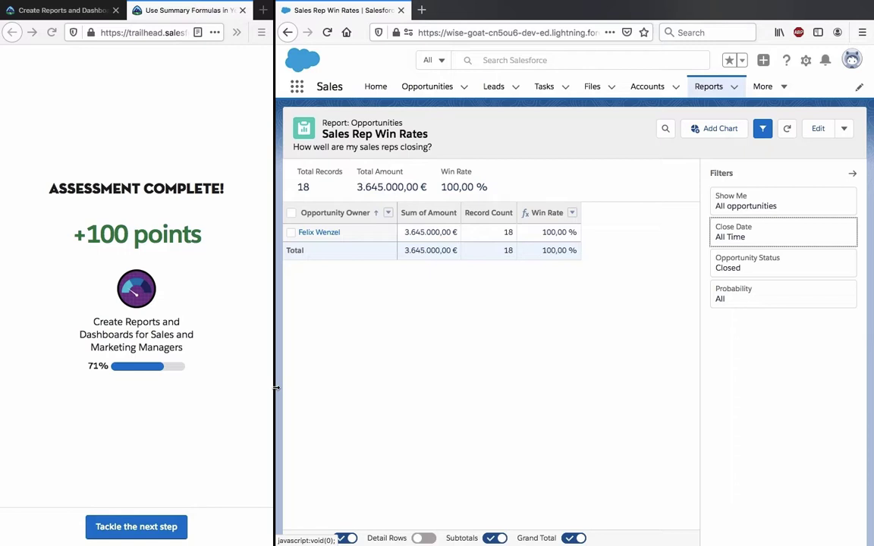
left_click_drag(275, 388, 449, 388)
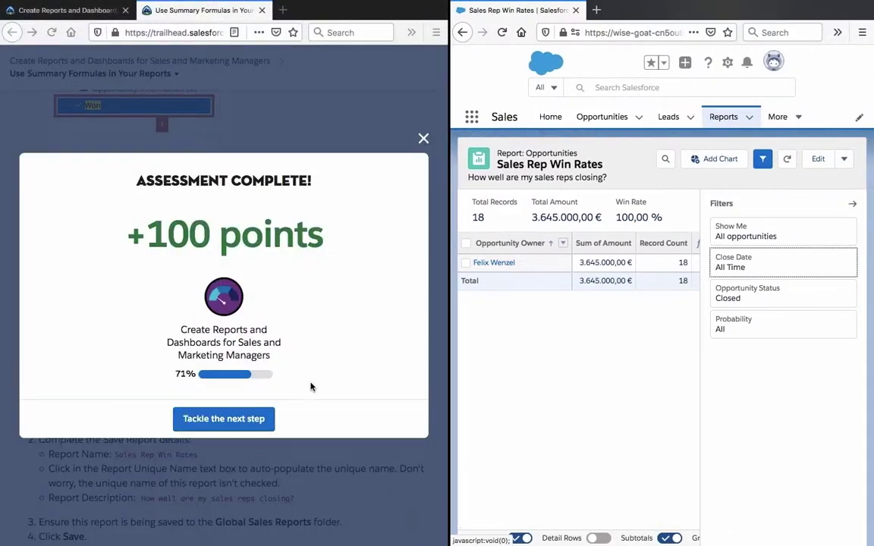